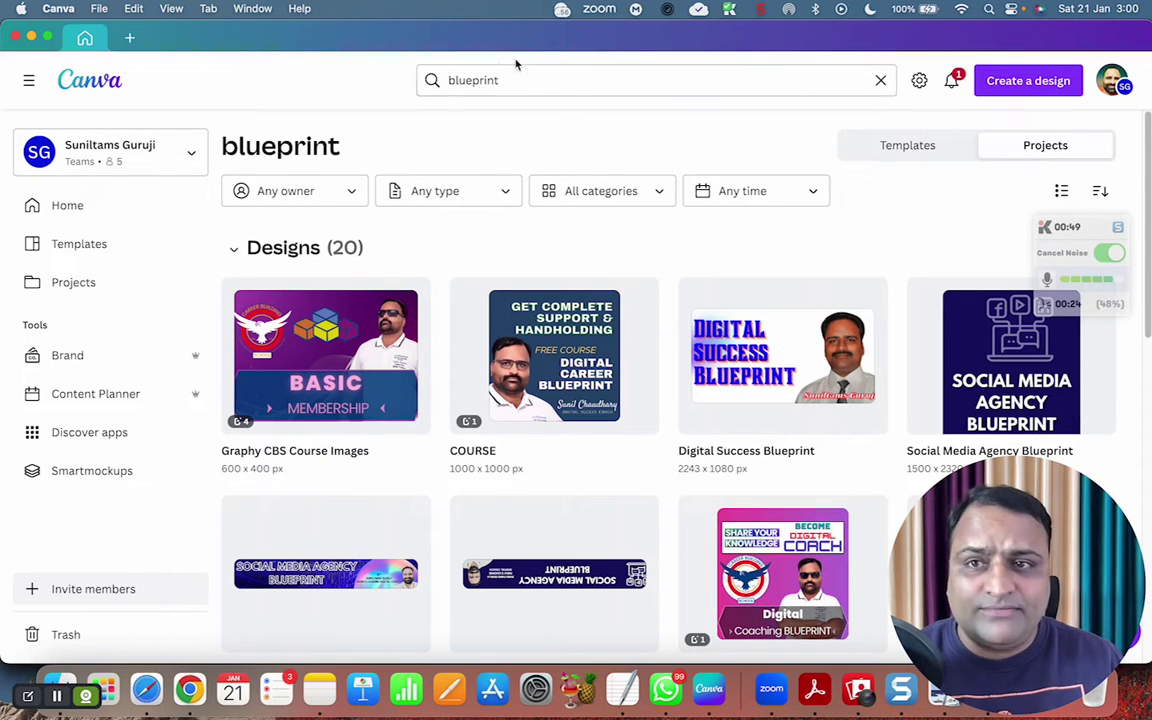
Bring up the new-design search filtered to 'doc', with Doc (auto size) listed first.
click(130, 40)
text(doc)
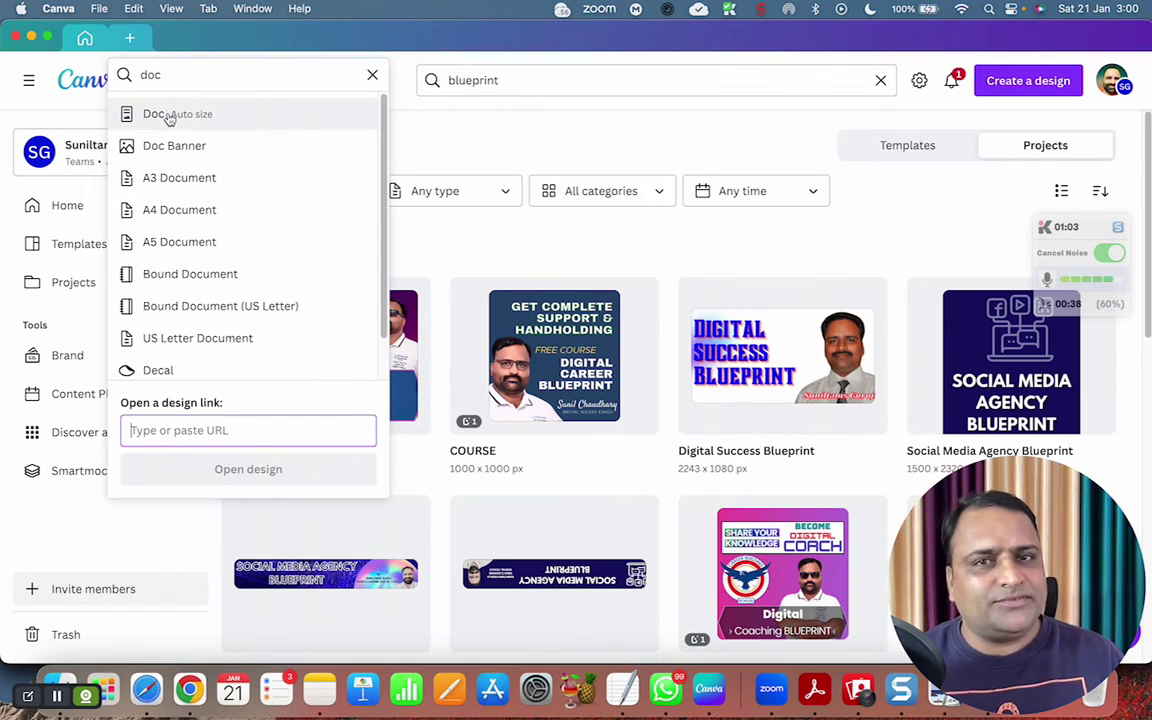
Create a trial Doc, close it, and clear the 'doc' search to show all design types.
click(170, 116)
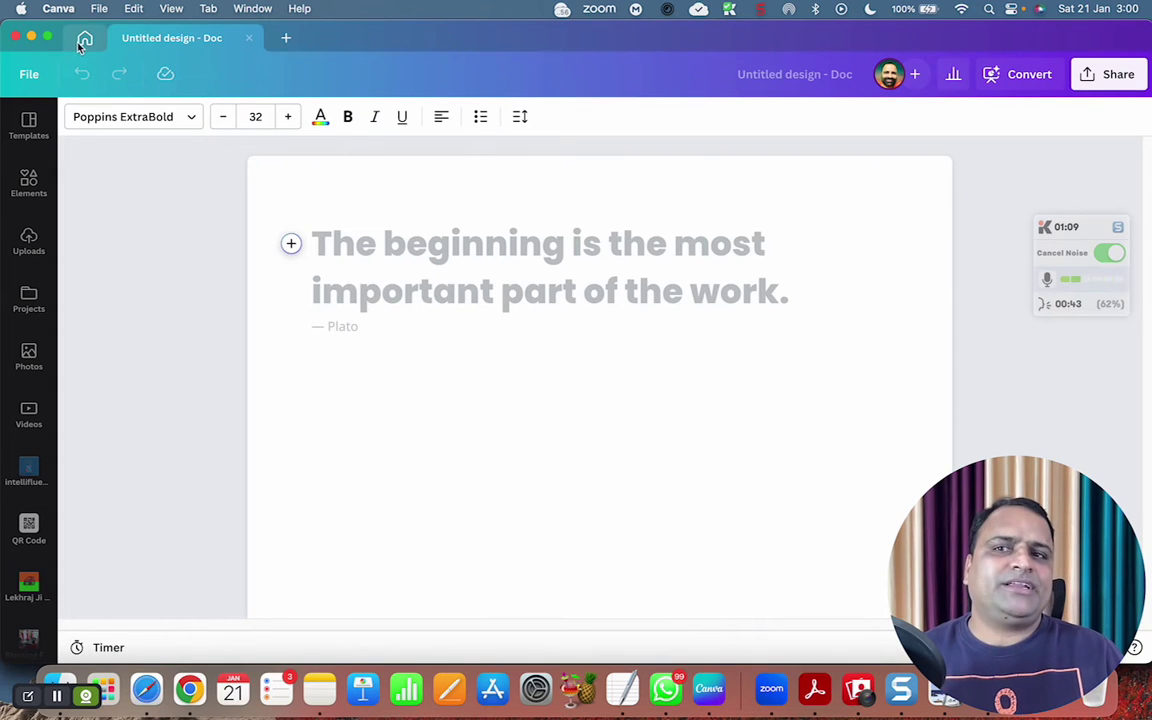
click(249, 38)
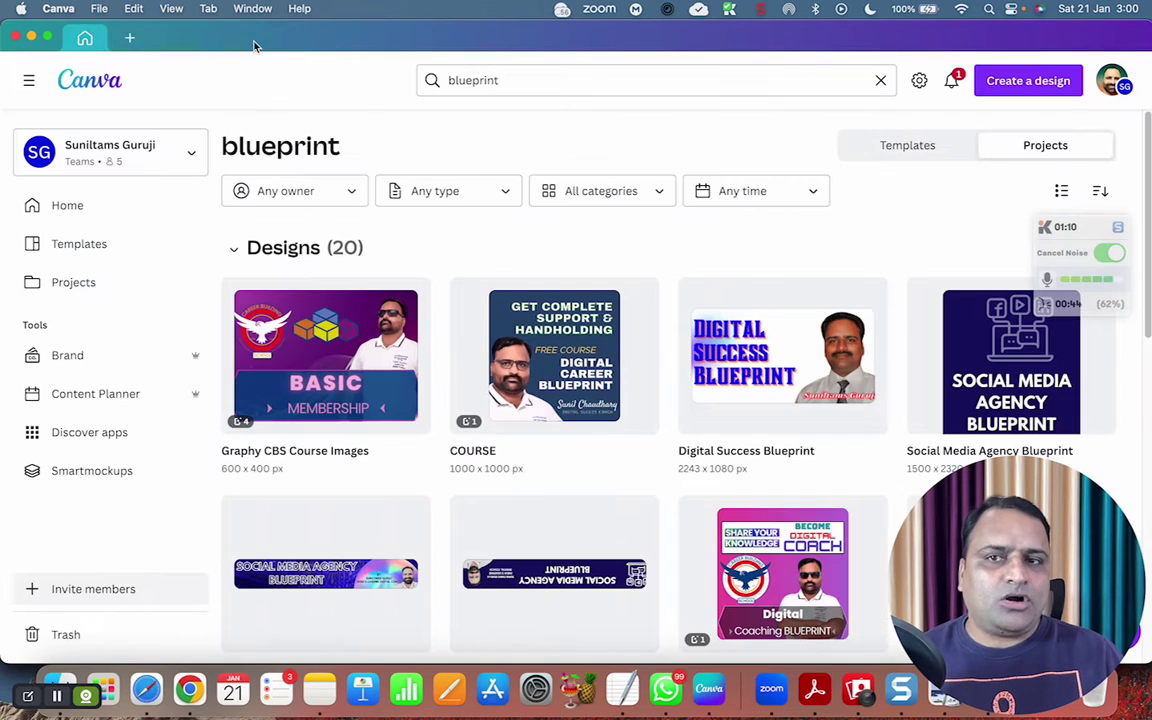
click(129, 37)
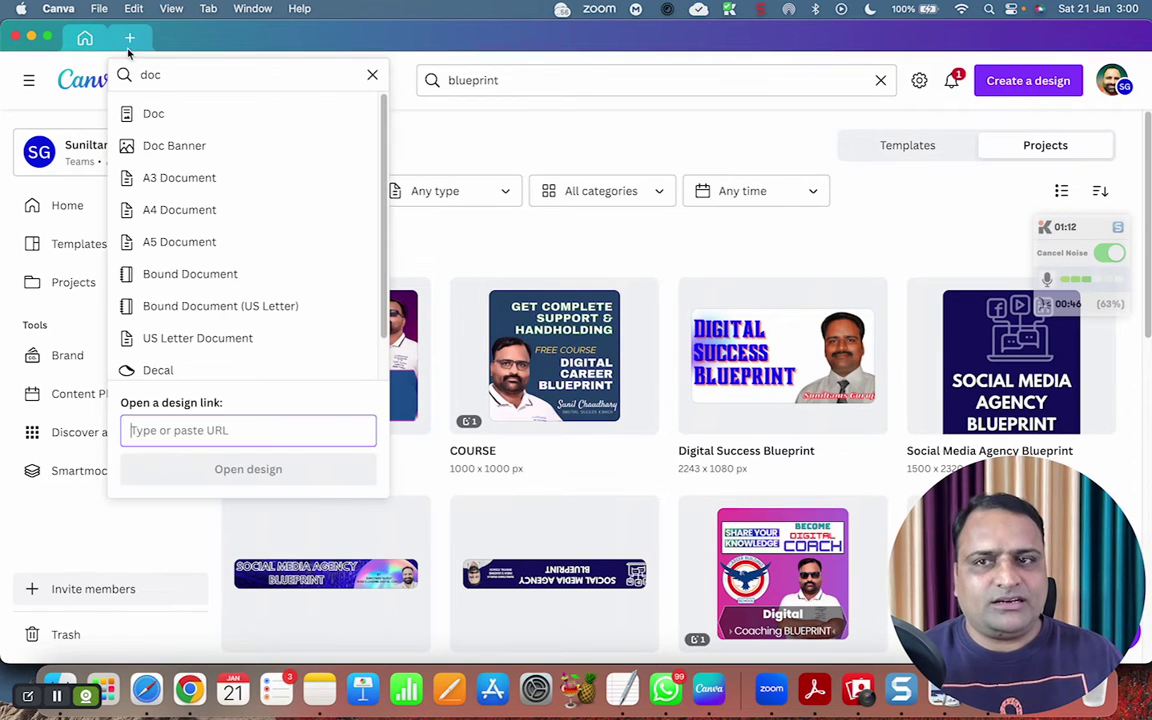
click(372, 74)
Discard an accidental Video design and create a new blank Doc instead.
click(188, 186)
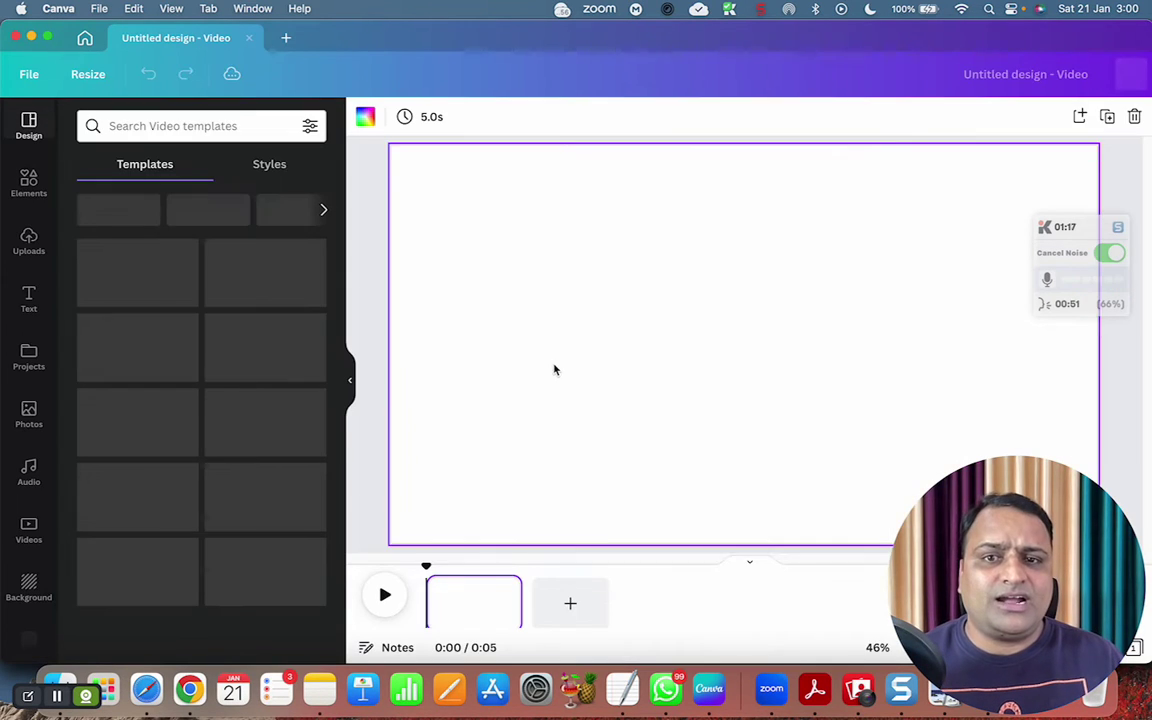
click(249, 37)
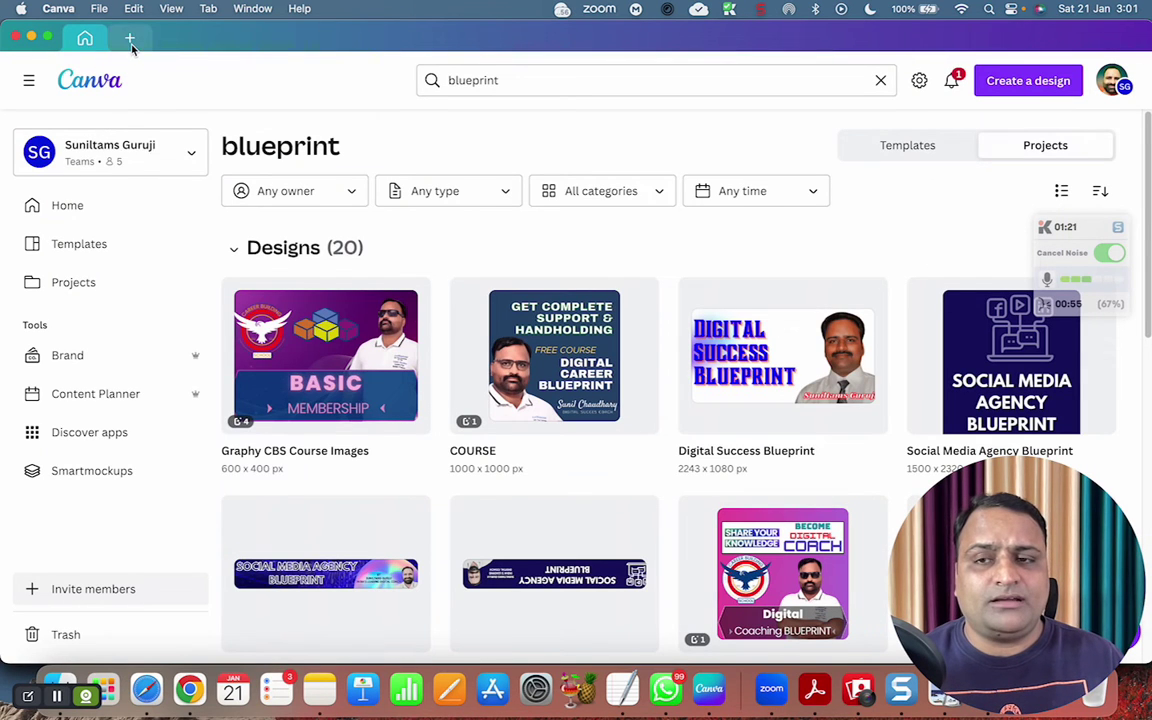
click(129, 37)
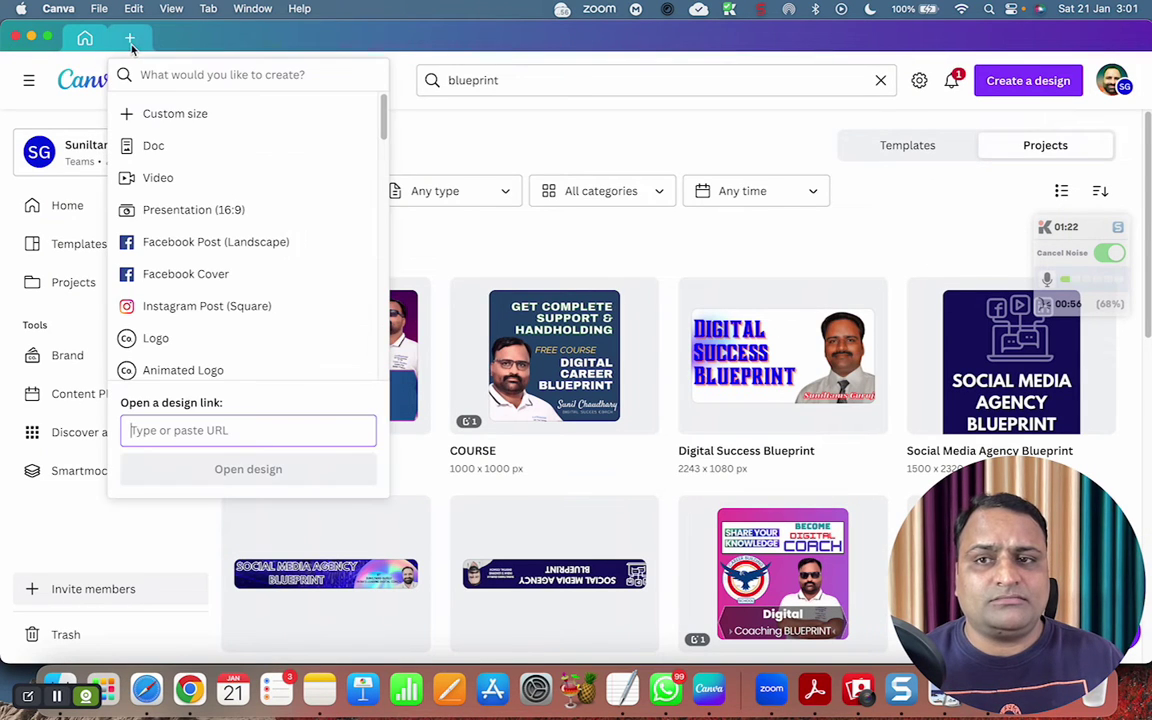
click(172, 155)
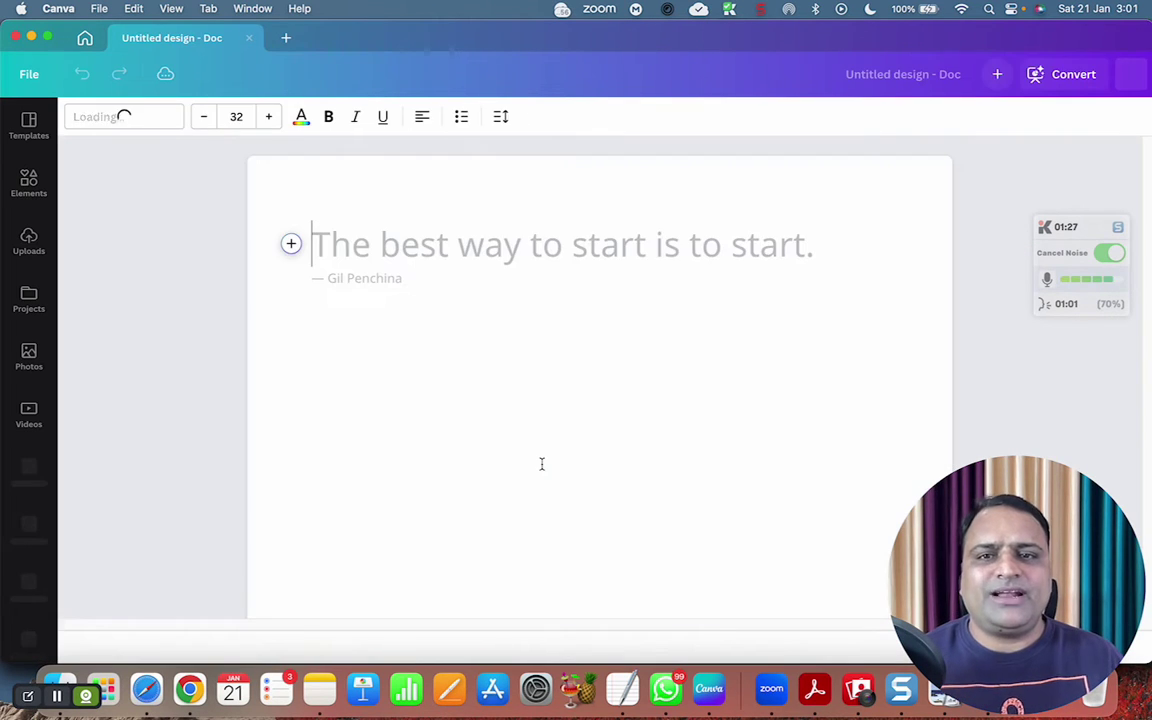
click(291, 245)
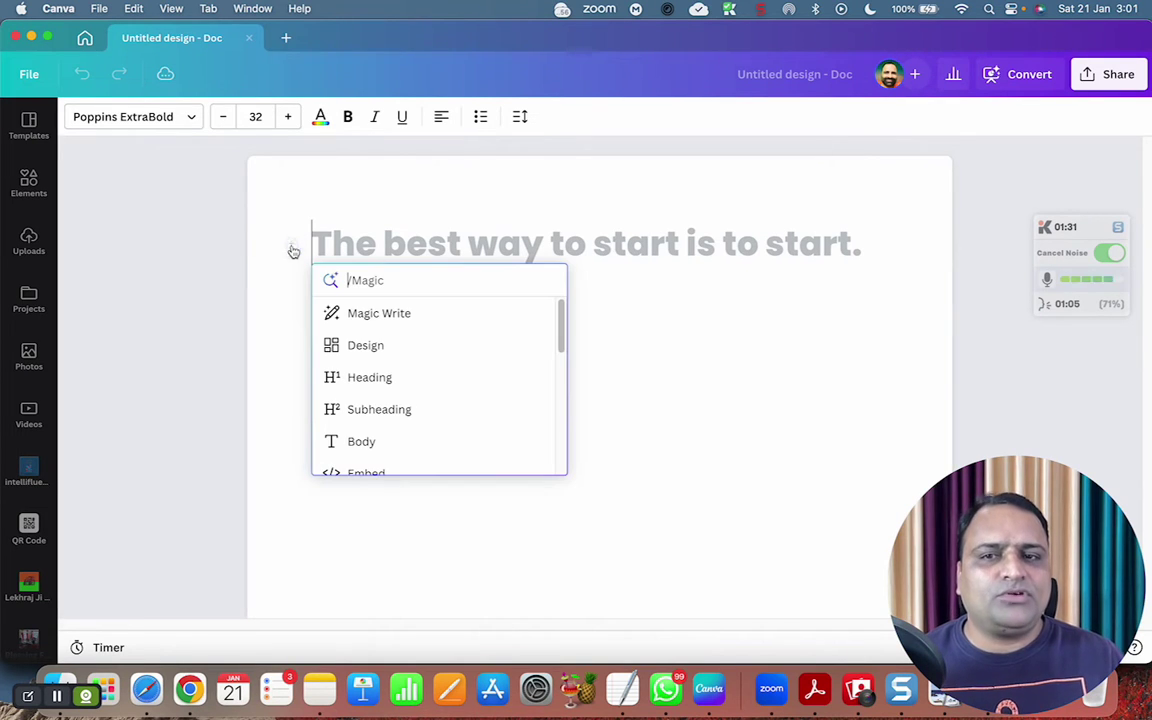
scroll(405, 420, down, 5)
scroll(412, 442, up, 5)
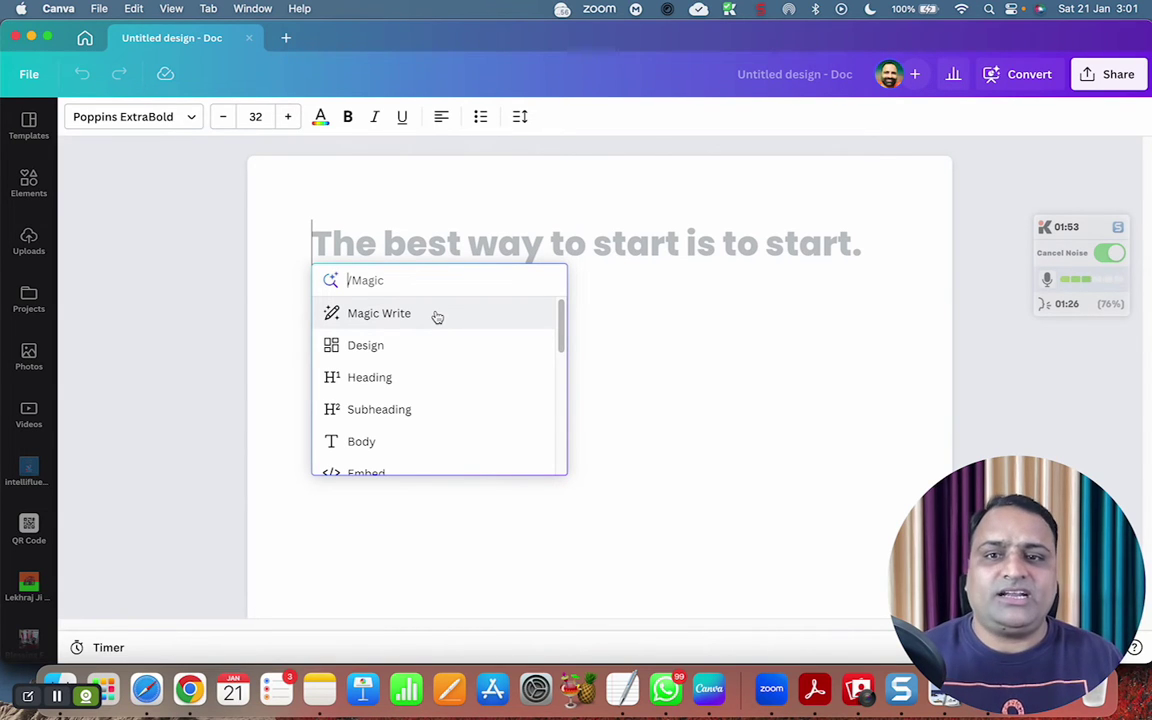
Generate a Magic Write list from the prompt 'top 5 benefits of eating almonds'.
key(Escape)
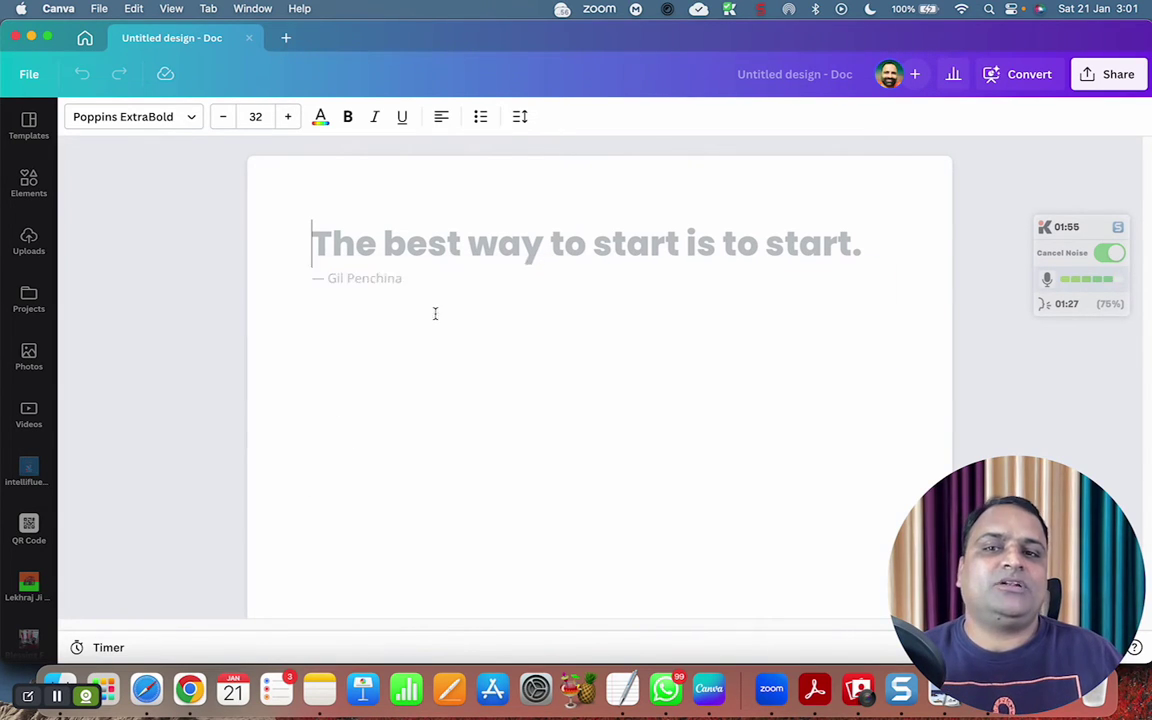
text(to)
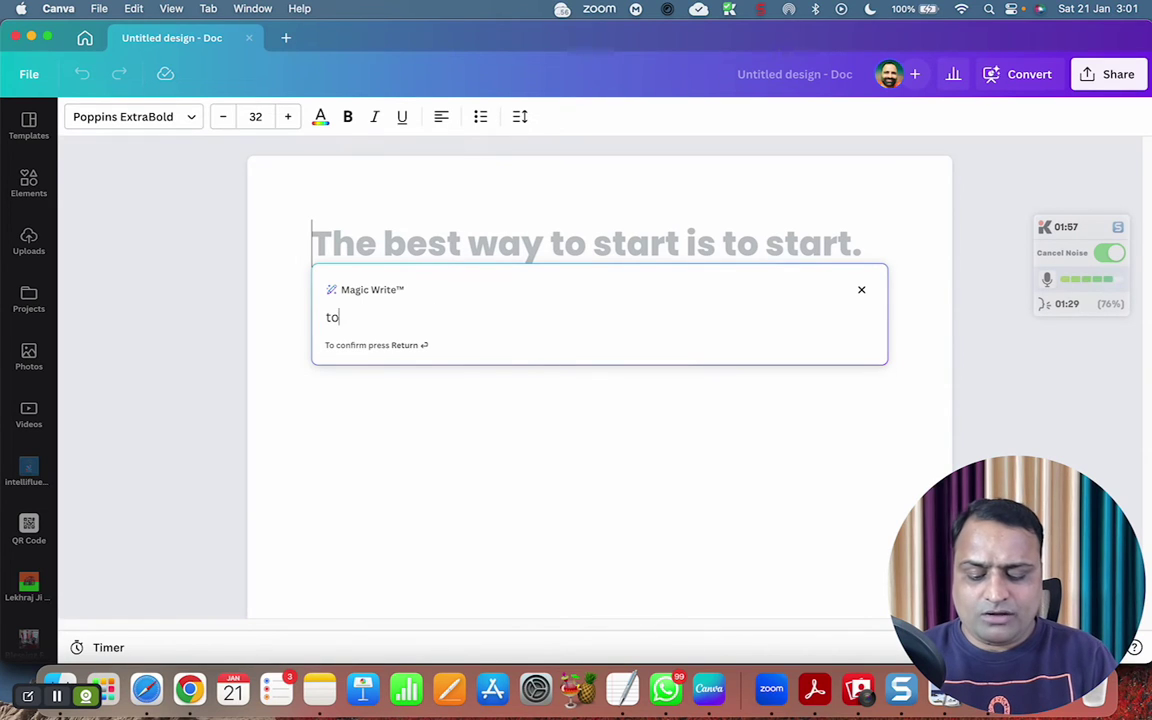
text(p 5 be)
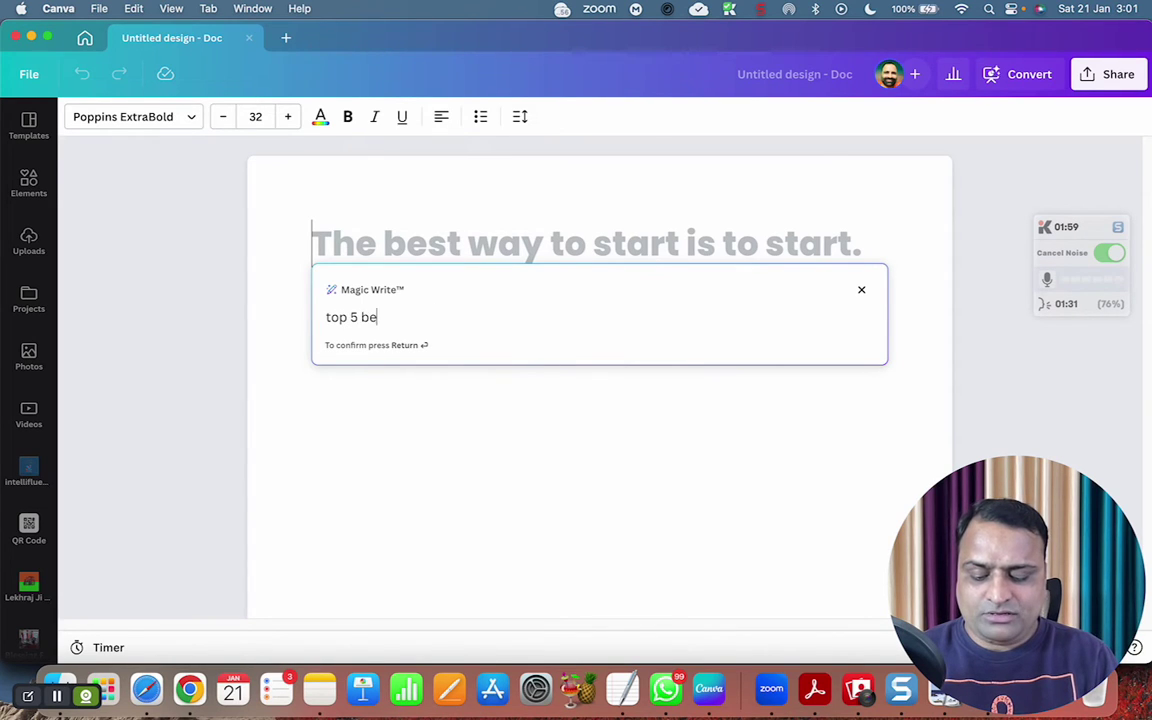
text(nefits of eat)
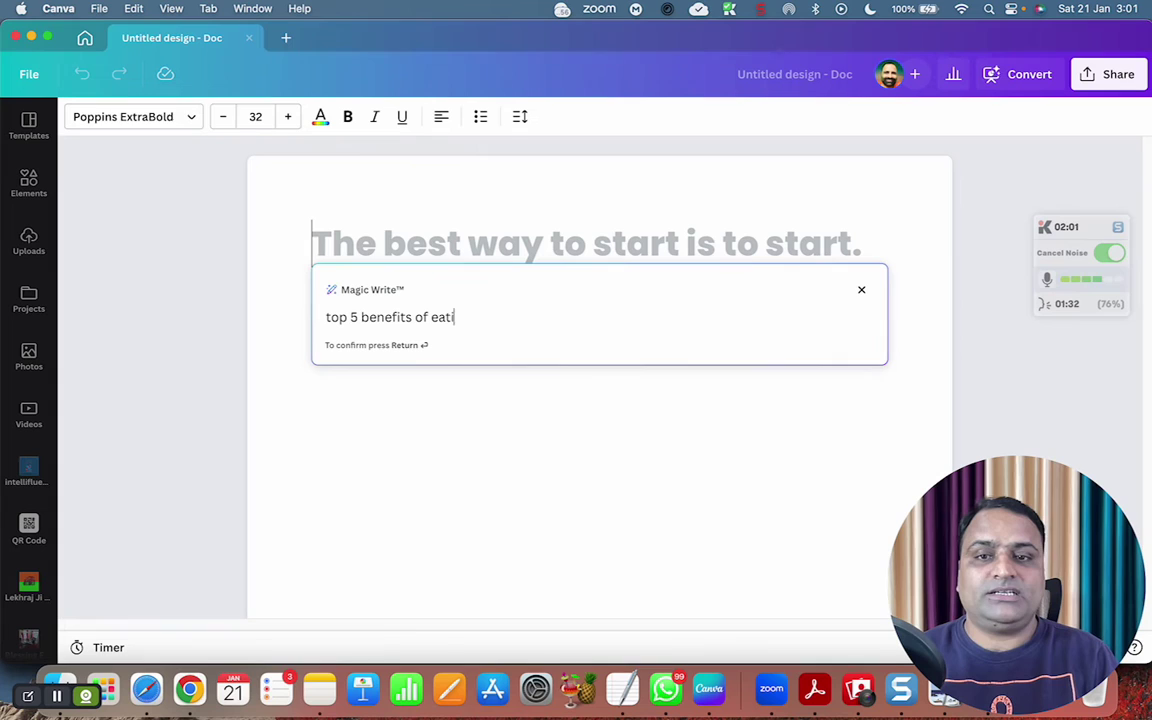
text(ing almonds)
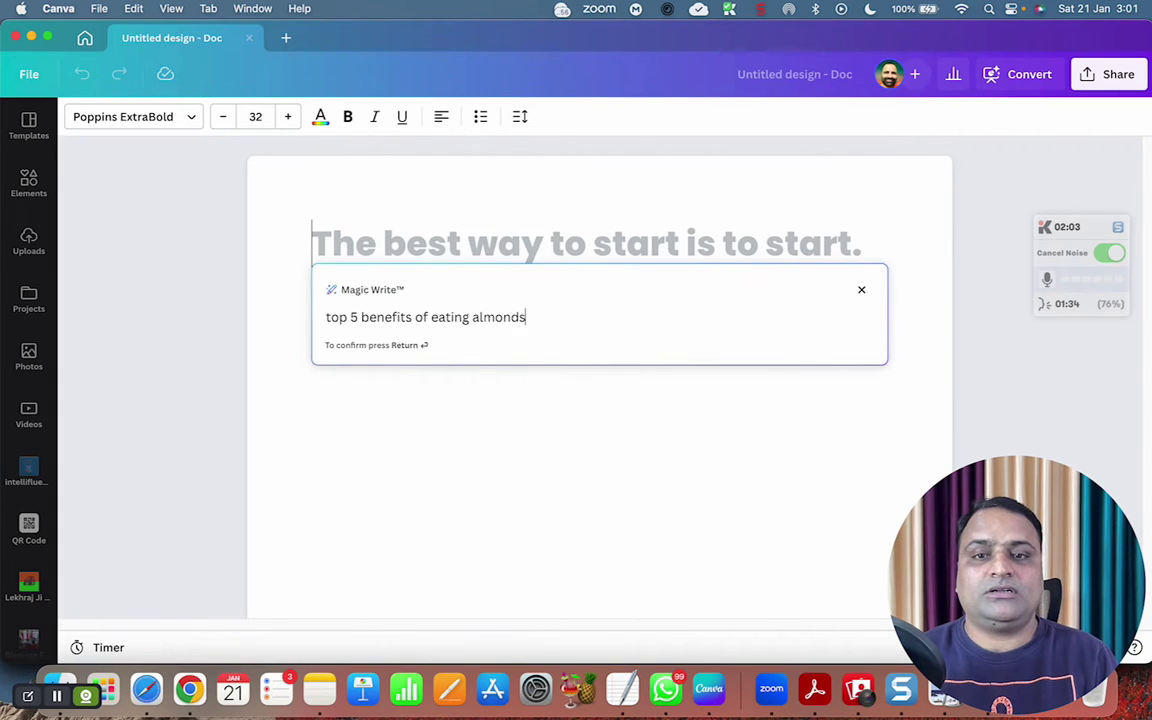
key(Return)
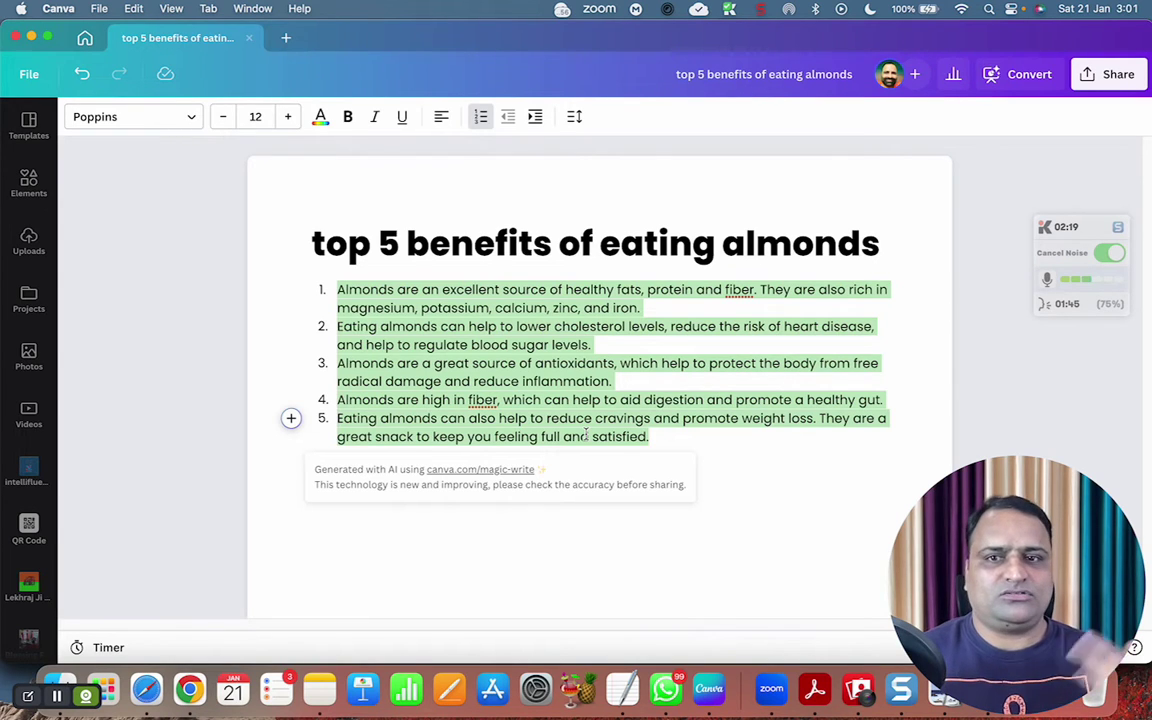
Keep the almond list, then Magic Write 'write an email to my manager for urgent leave' below it.
click(603, 532)
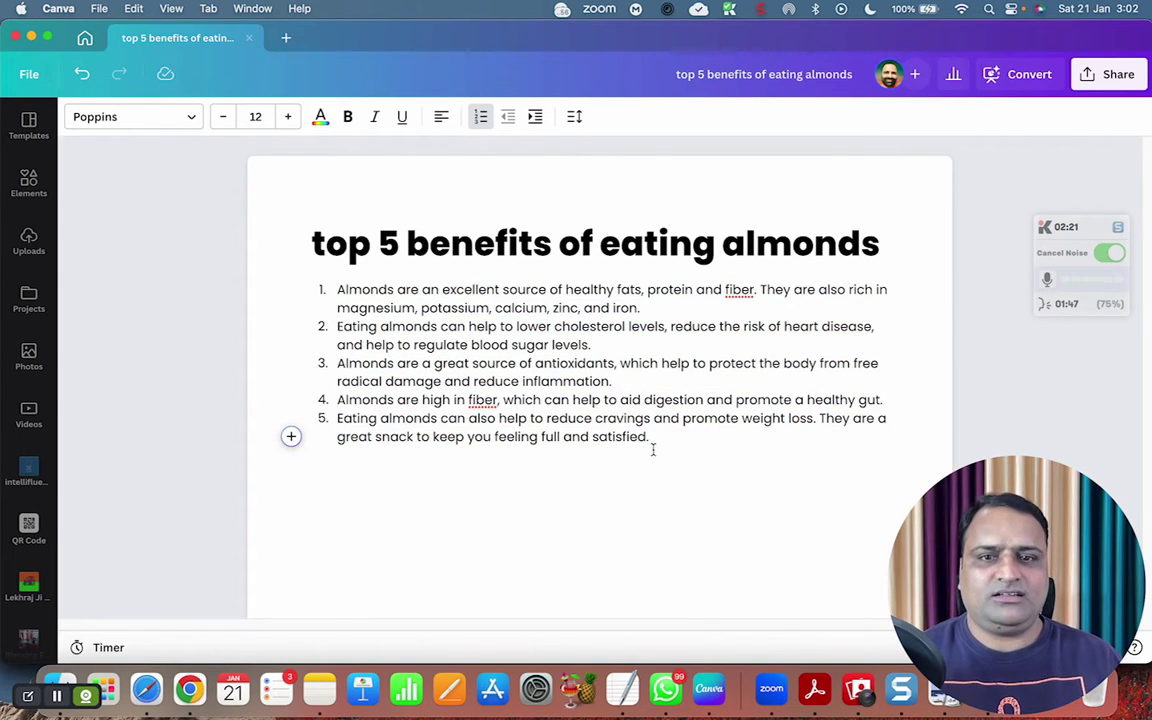
key(Return)
key(Return)
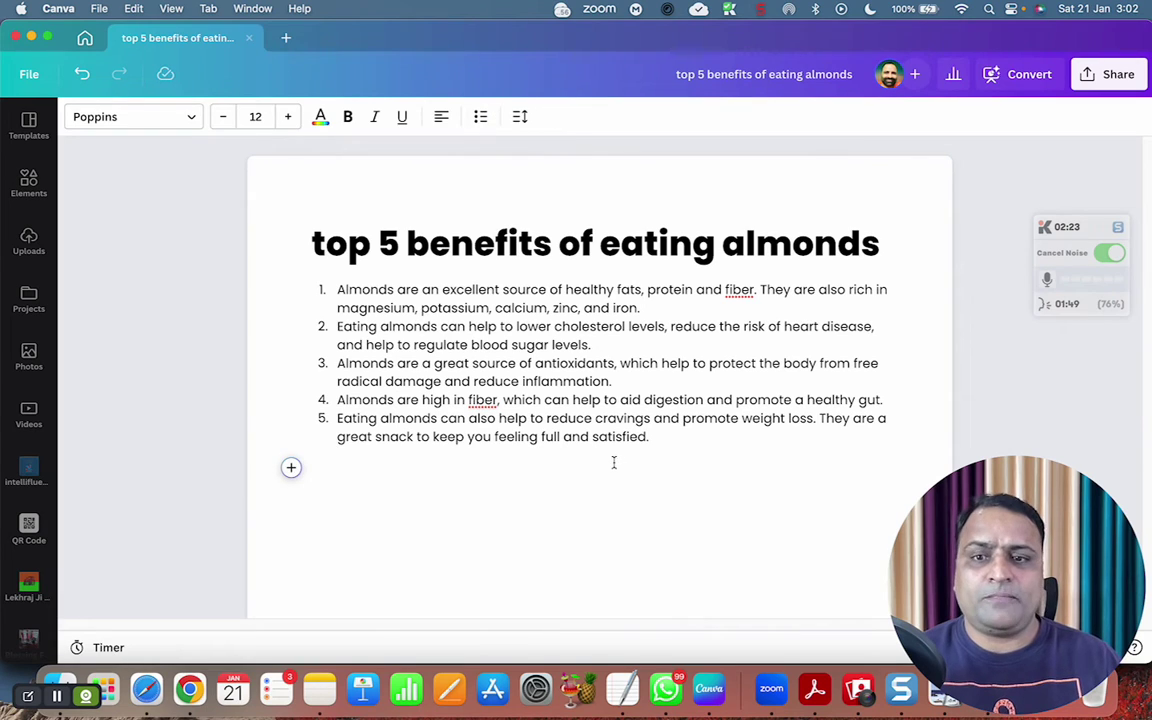
click(293, 468)
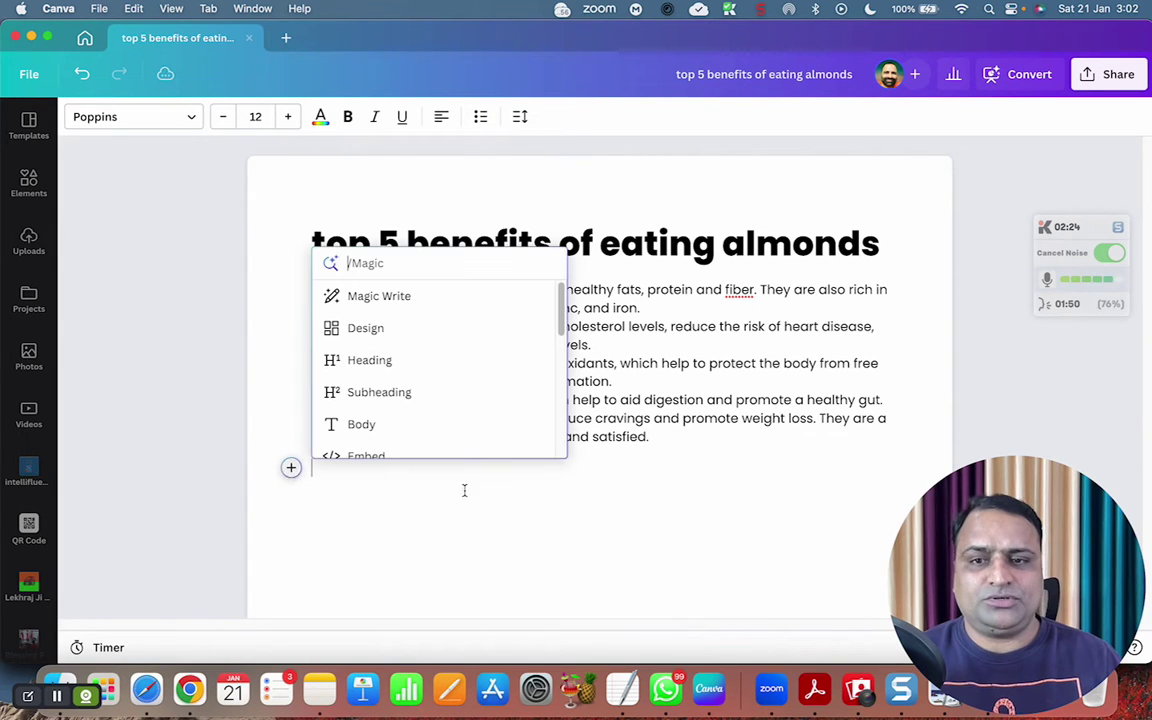
click(388, 296)
text(writ)
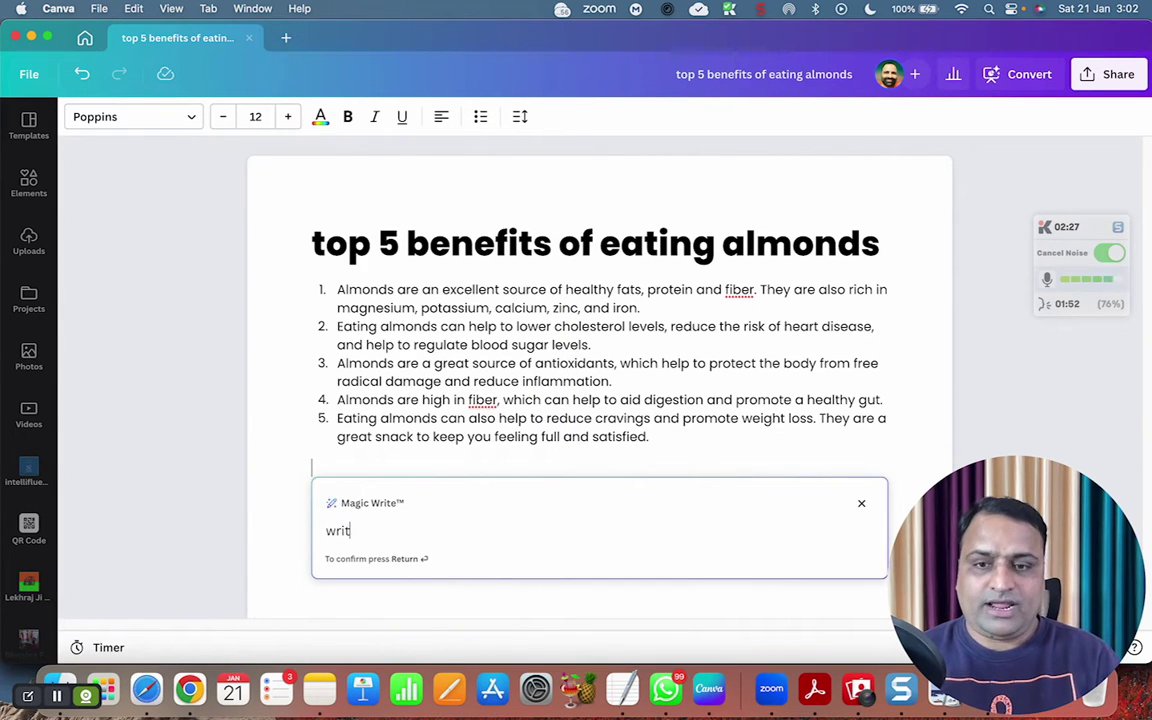
text(e an email to)
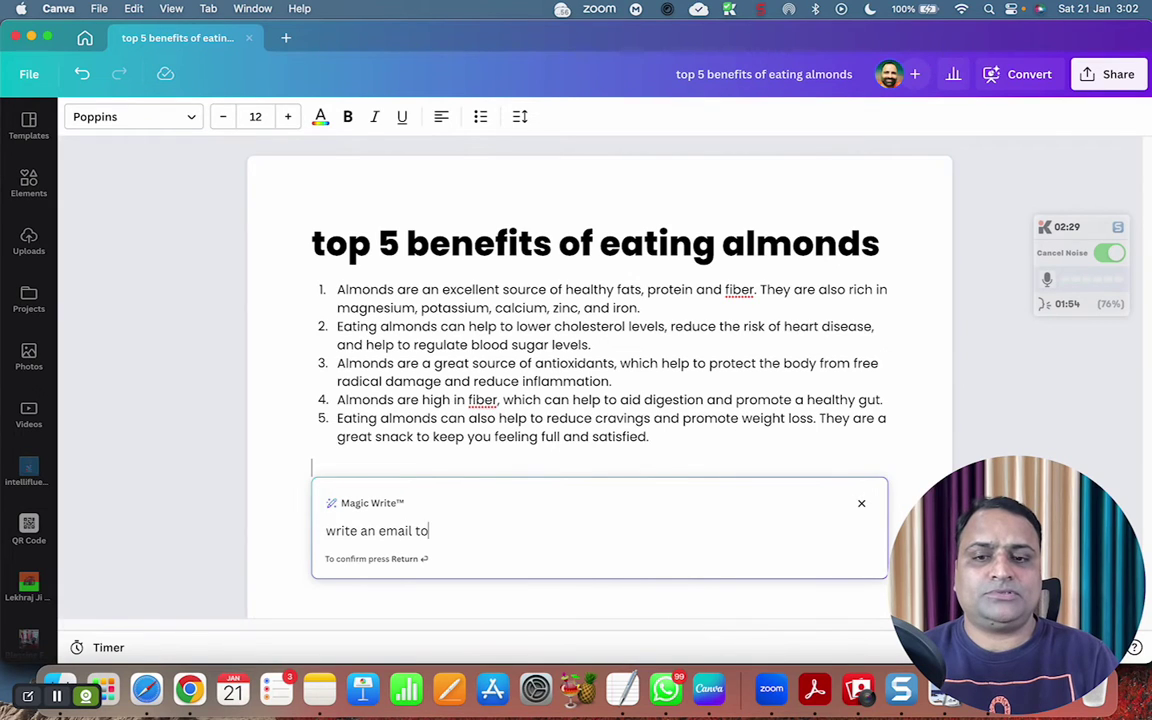
text( ma)
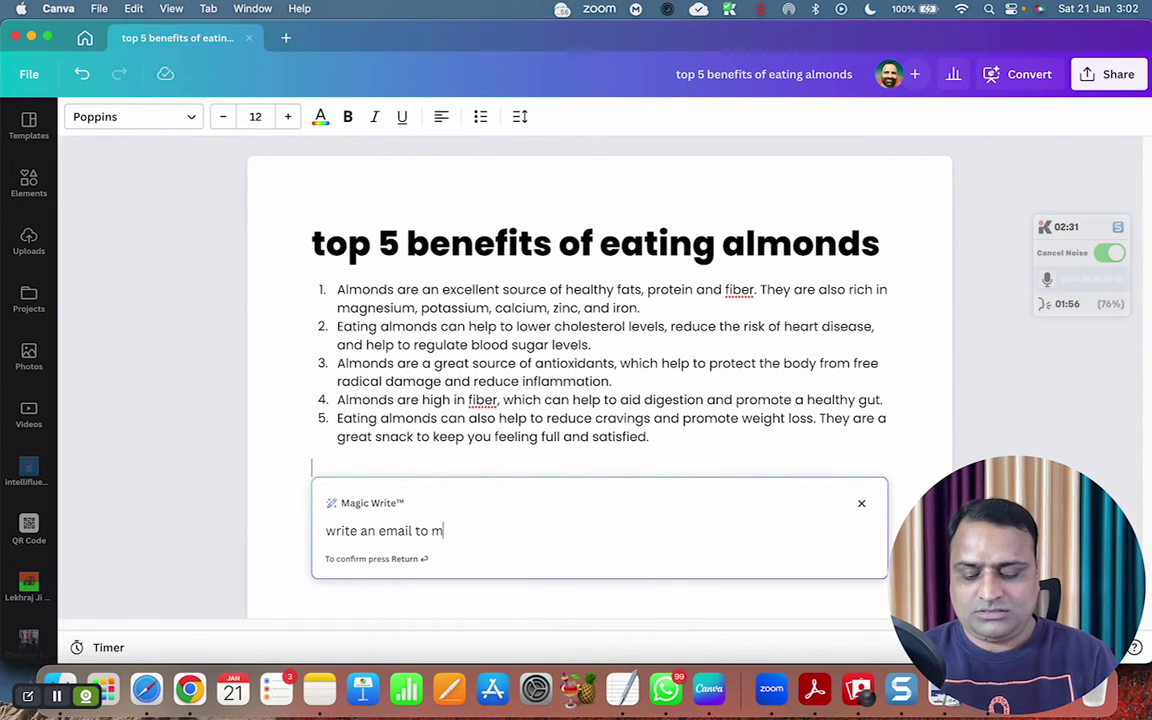
text(y manager for )
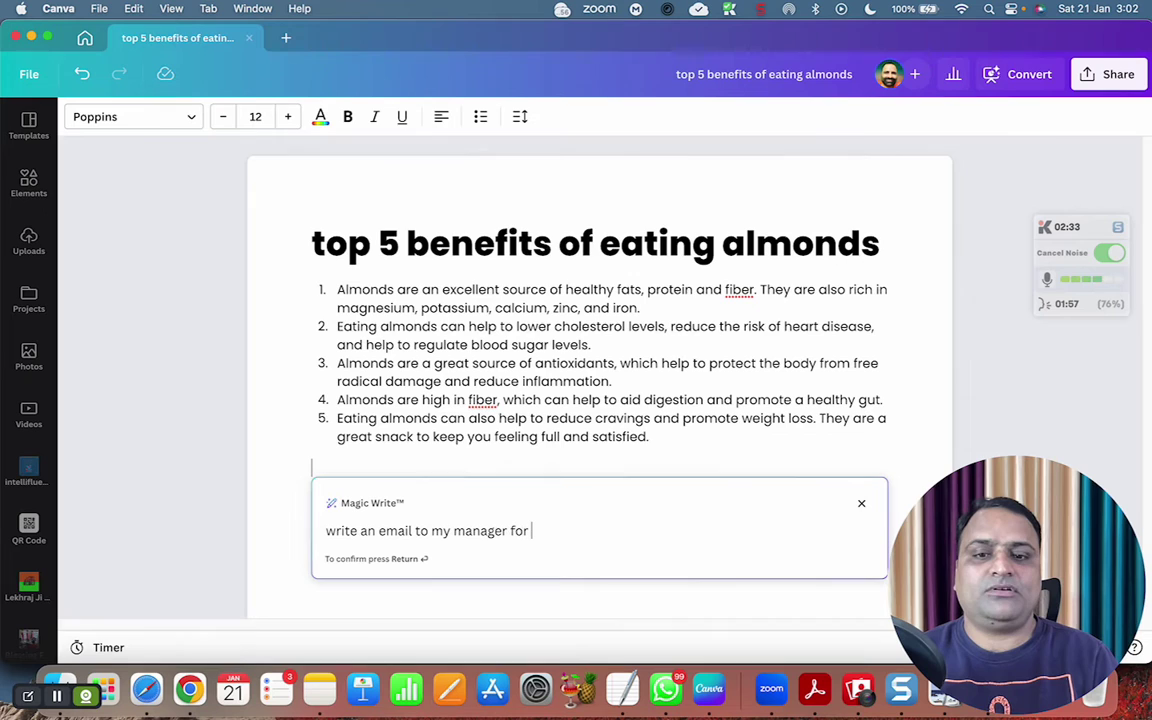
text(ave)
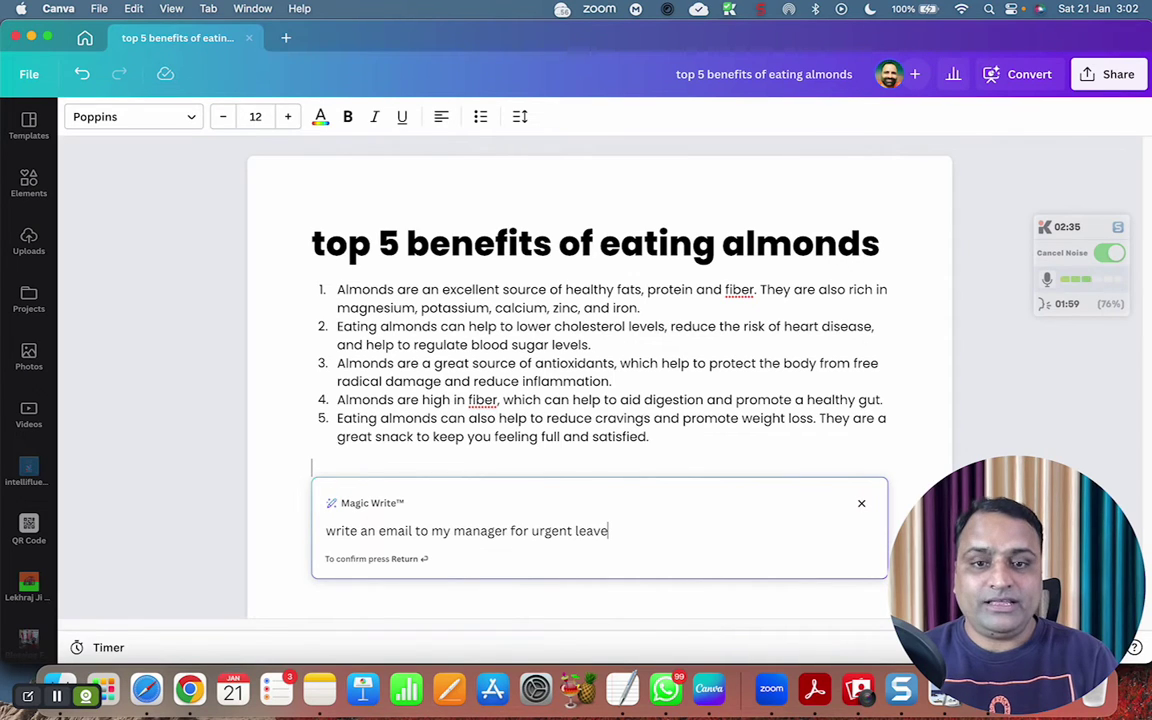
key(Return)
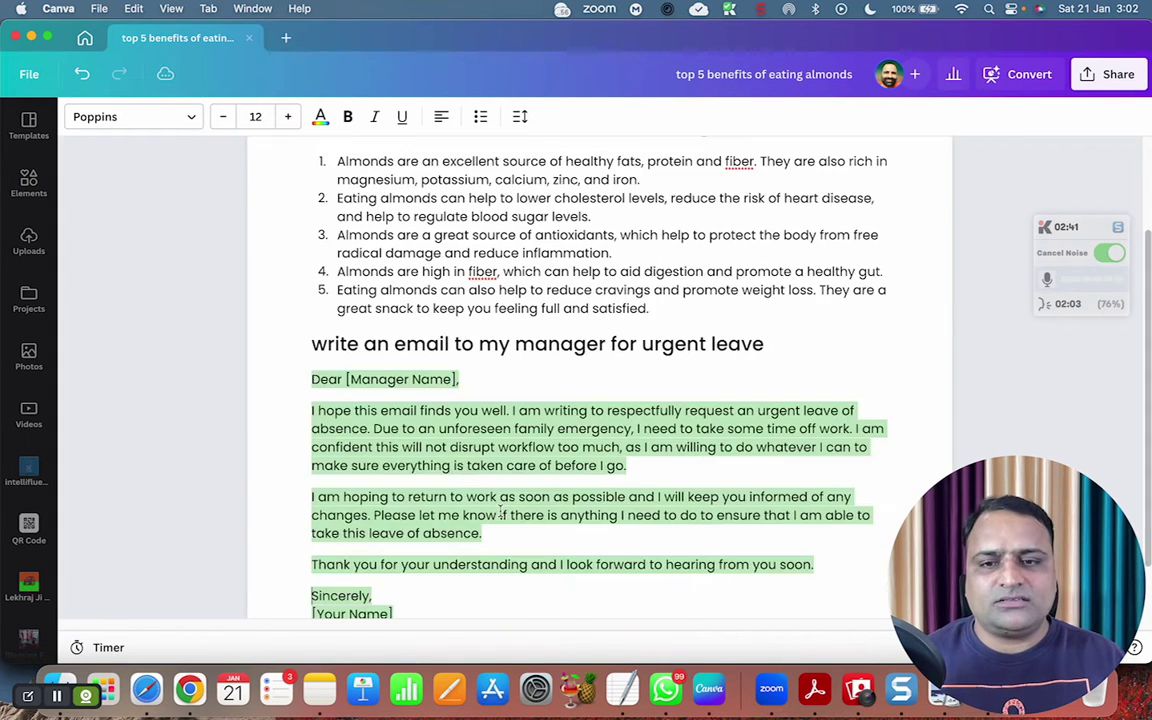
Accept the Magic Write leave email and place the cursor after its [Your Name] sign-off.
click(482, 377)
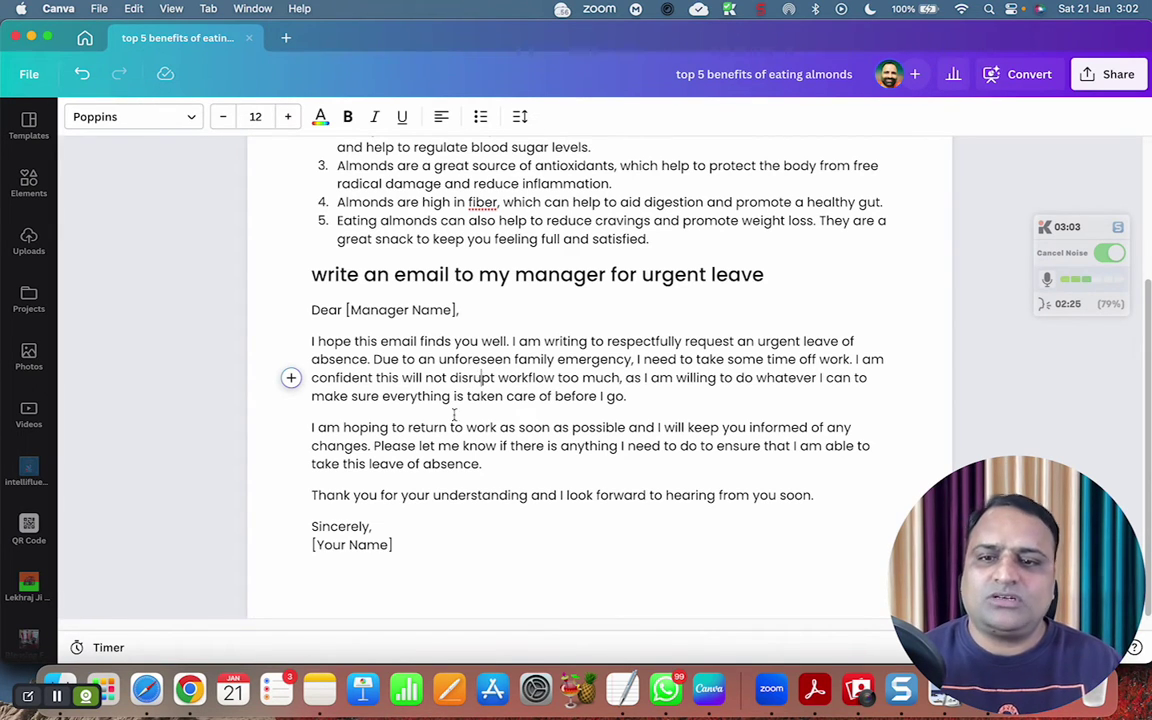
click(414, 545)
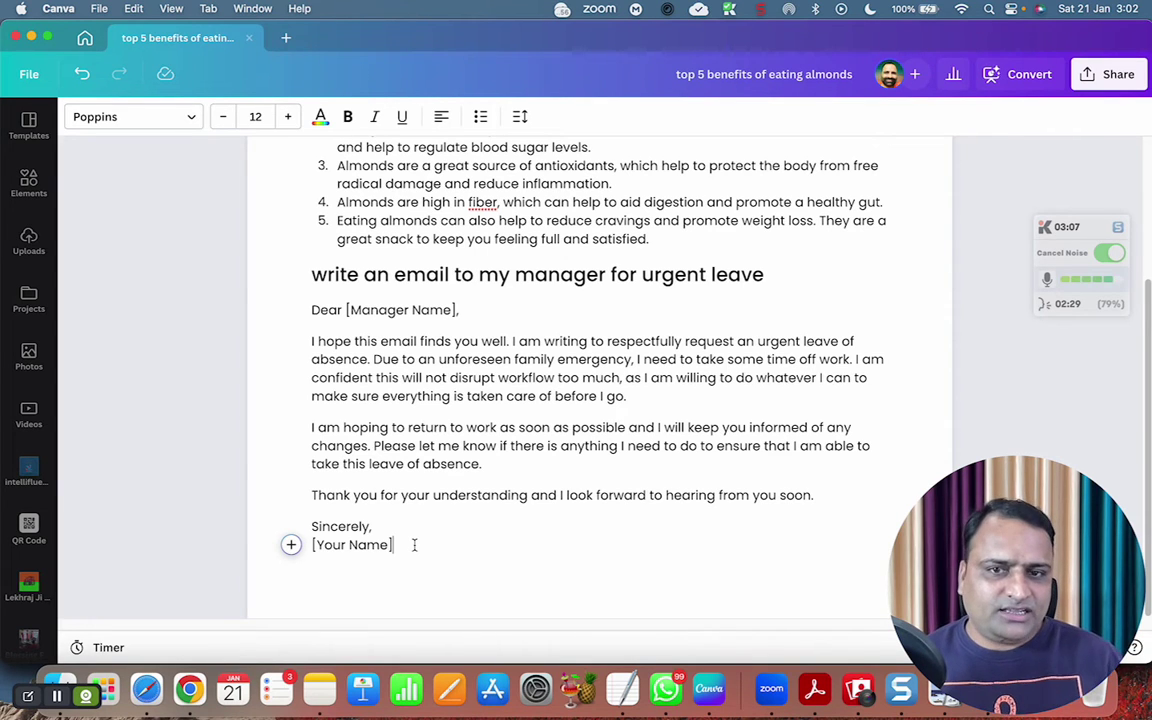
On a new line, Magic Write a loving message to wifey saying he's getting late.
key(Return)
key(Return)
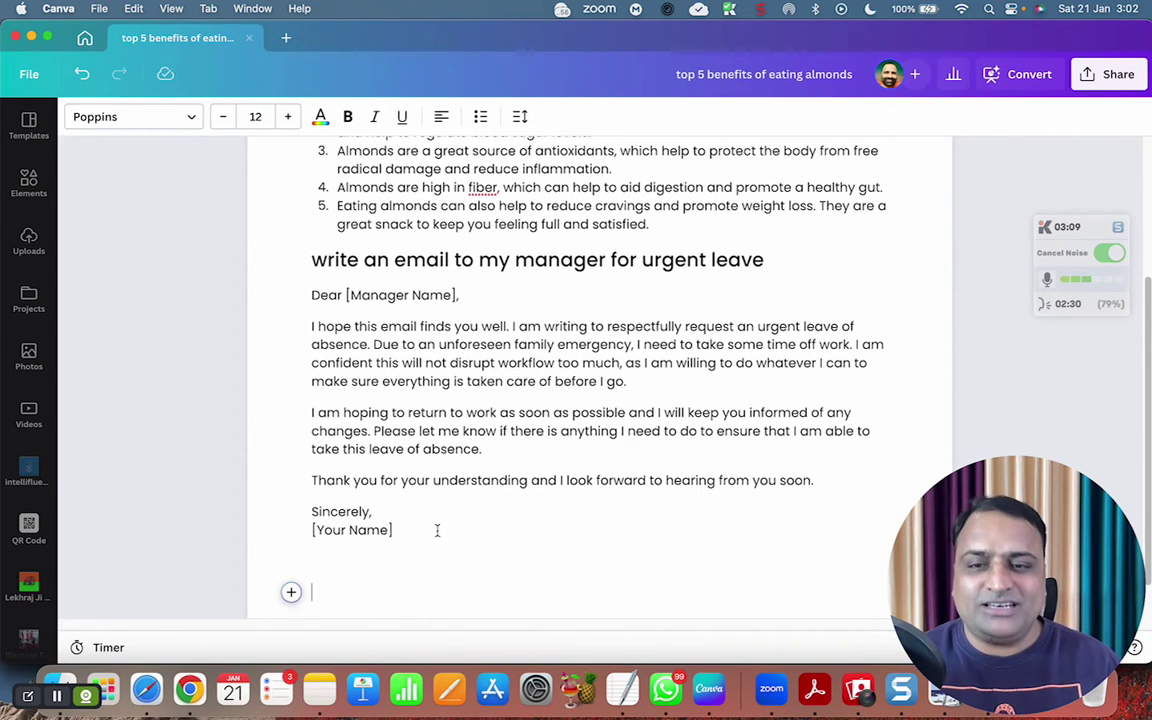
click(291, 546)
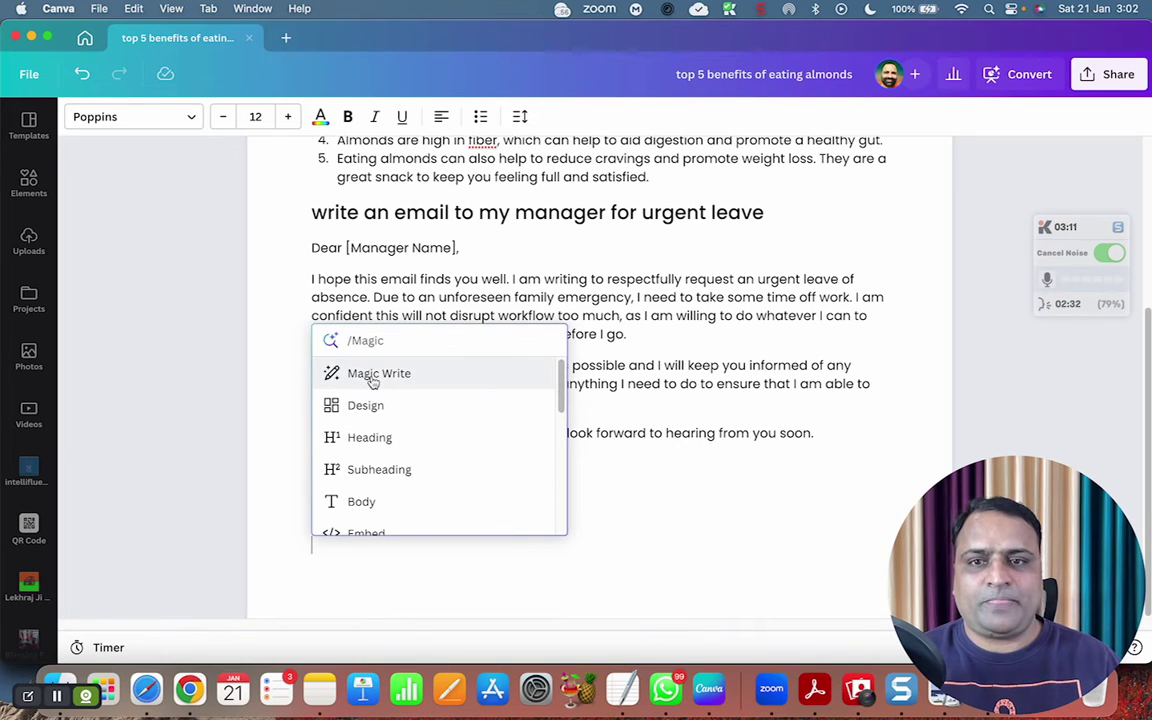
click(372, 376)
text(w)
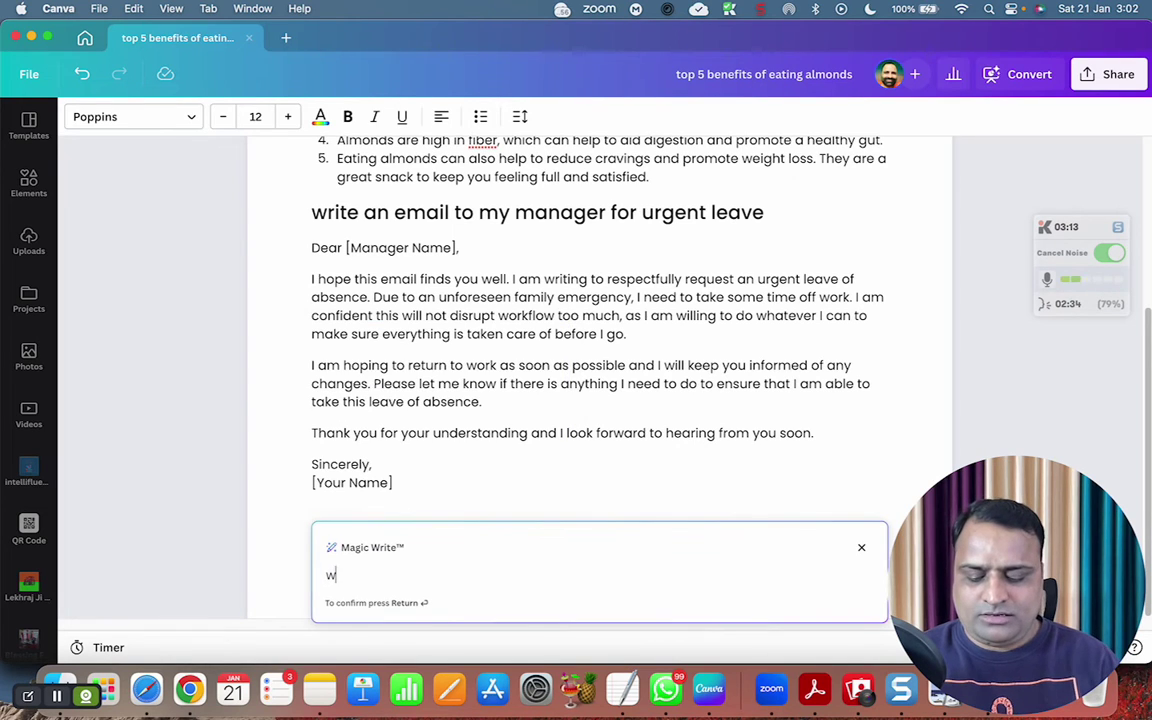
text(rite a loving)
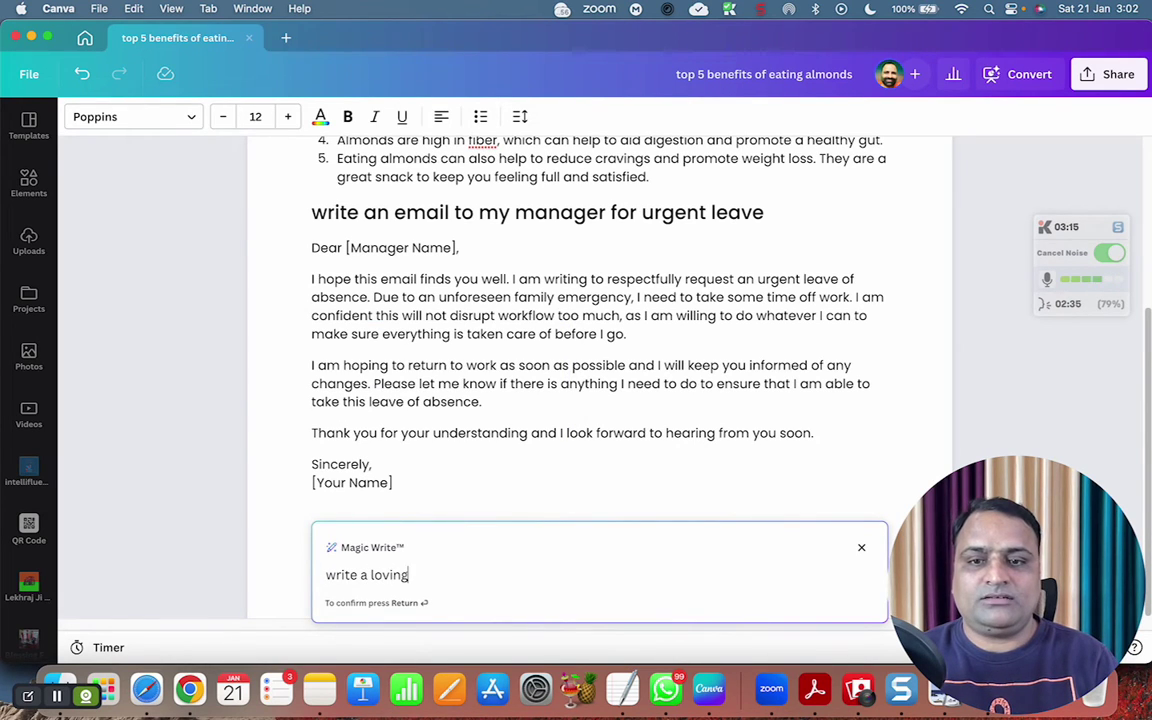
text( message to w)
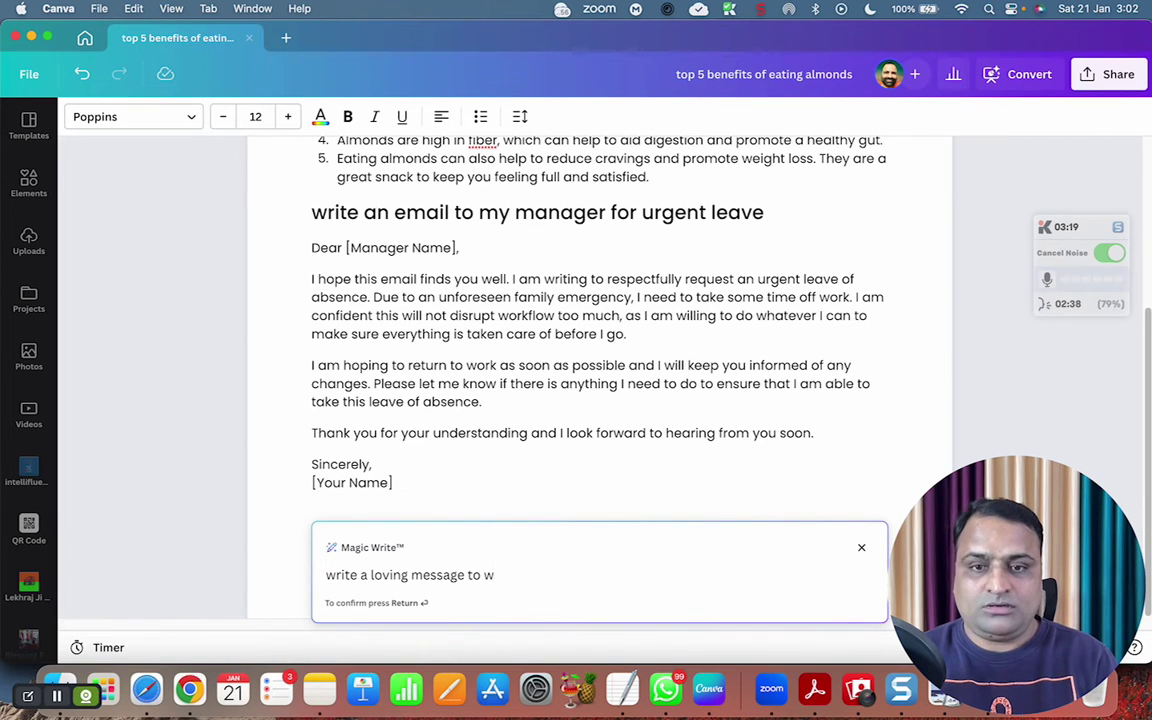
text(ifey and als)
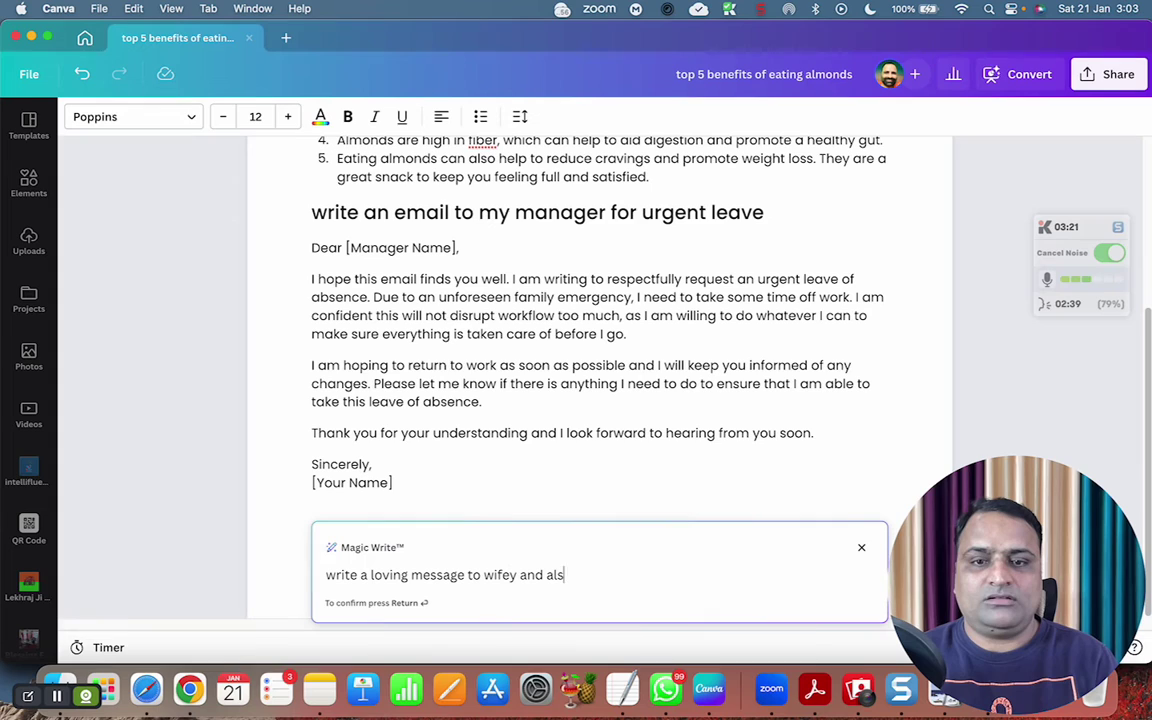
text(o inform get)
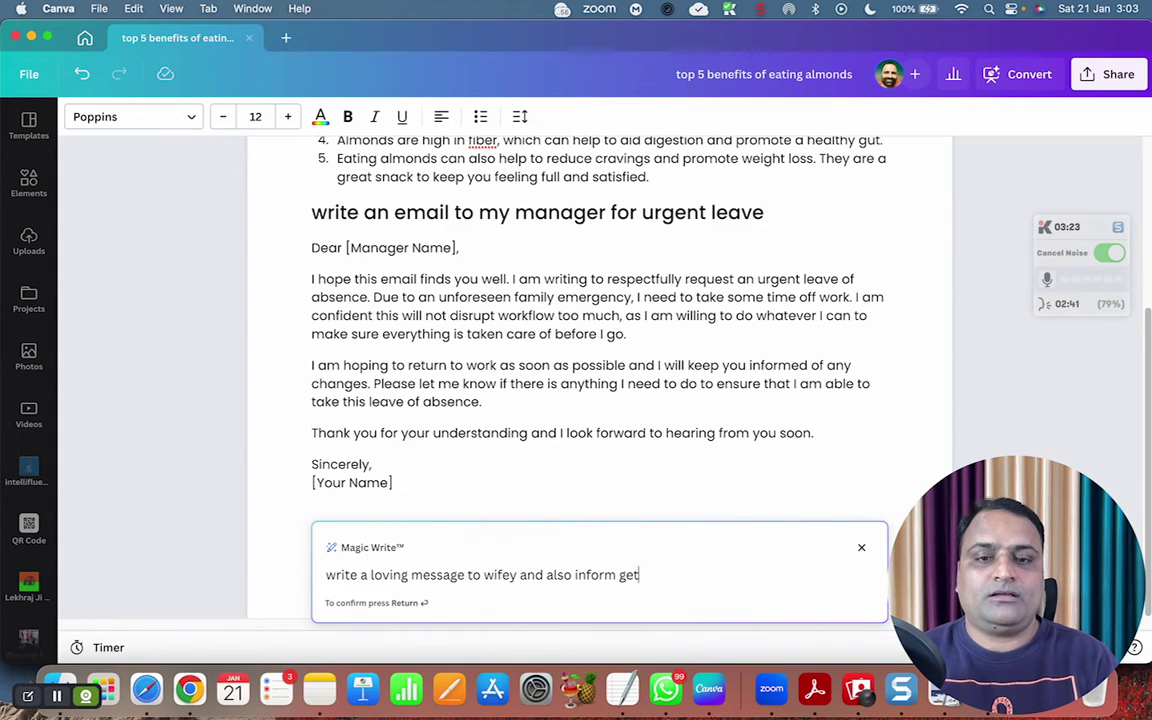
text(ting late)
key(Return)
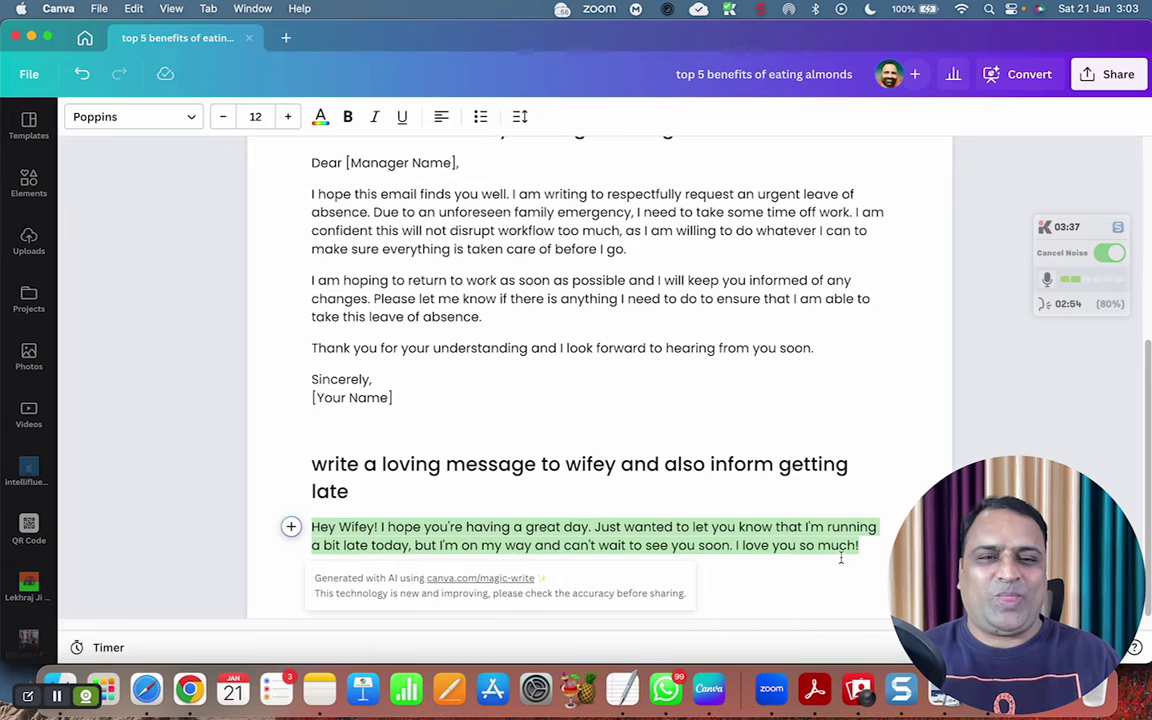
Magic Write a 26th Jan Indian Republic Day Facebook greeting with emojis and accept it.
key(Return)
scroll(404, 483, down, 1)
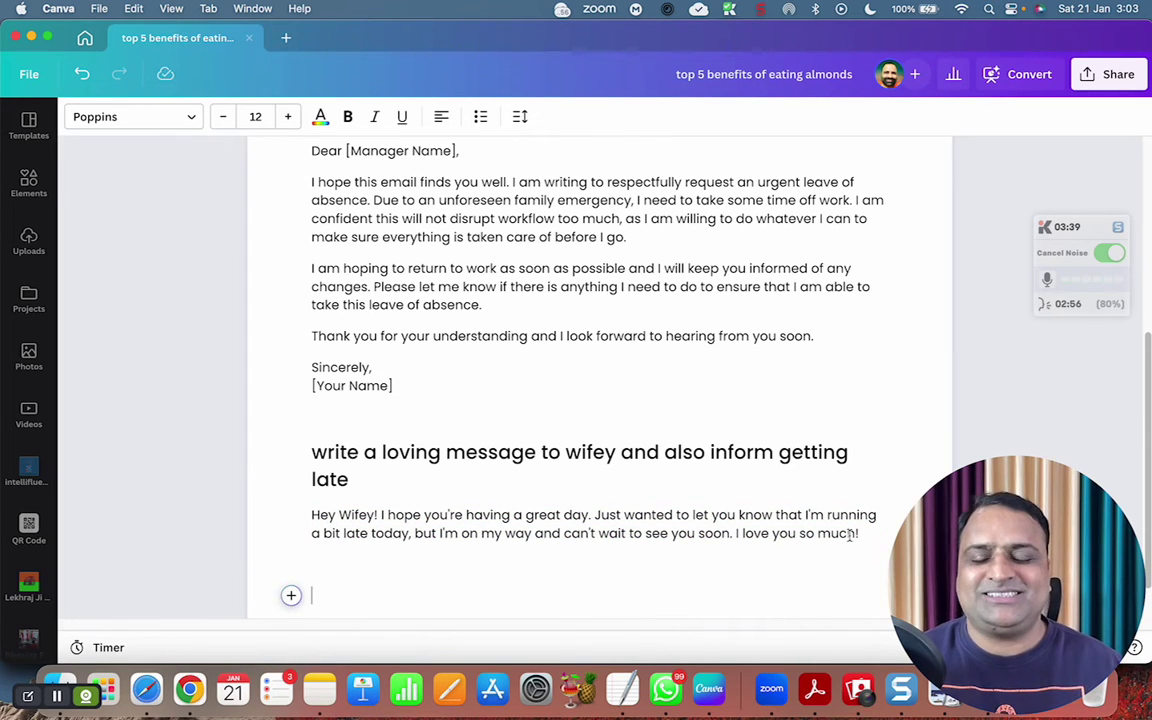
click(290, 545)
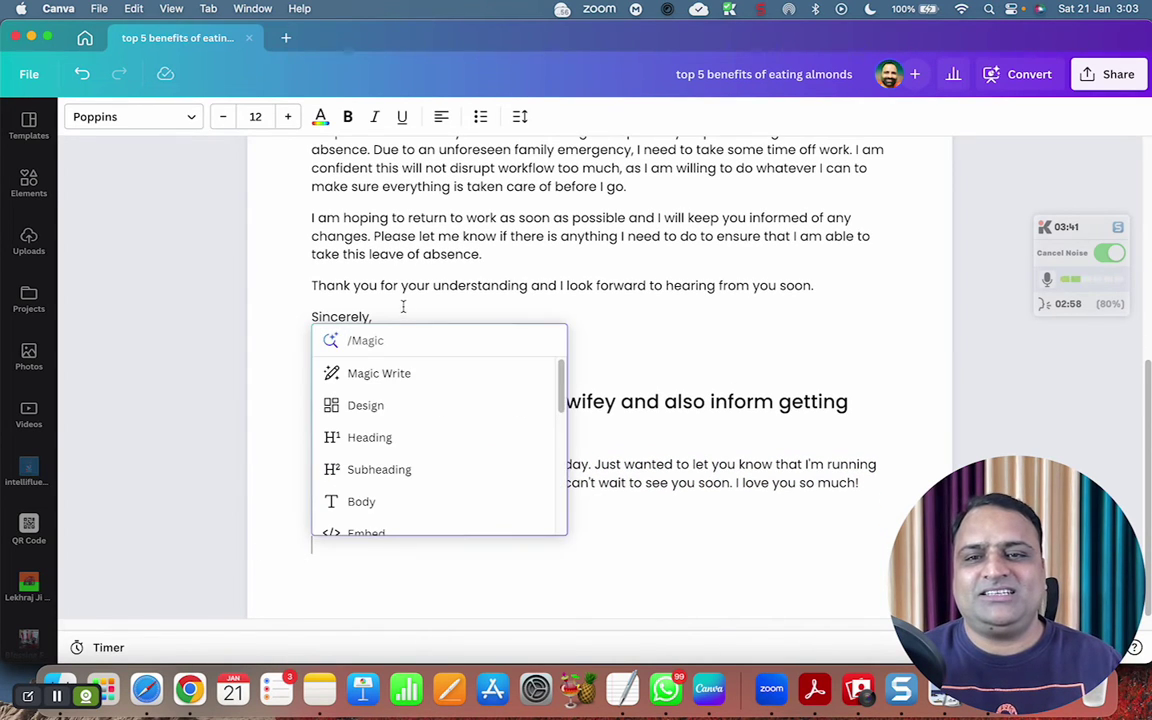
click(395, 378)
text(Wr)
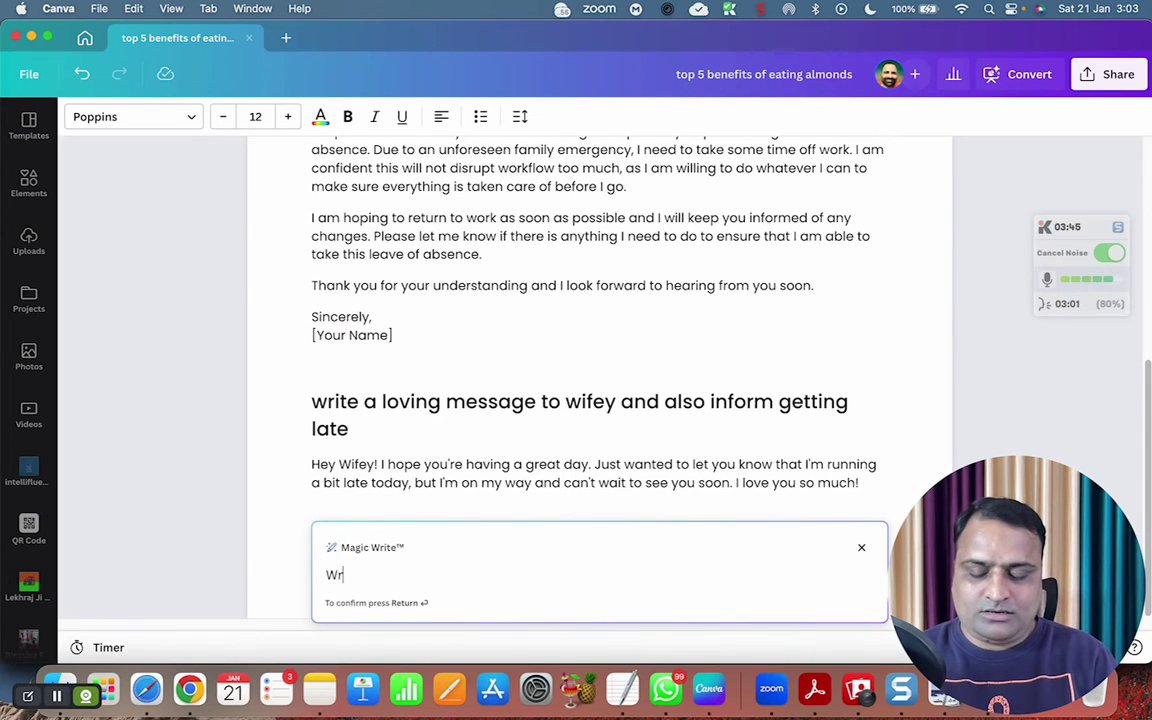
text(ite a greeti)
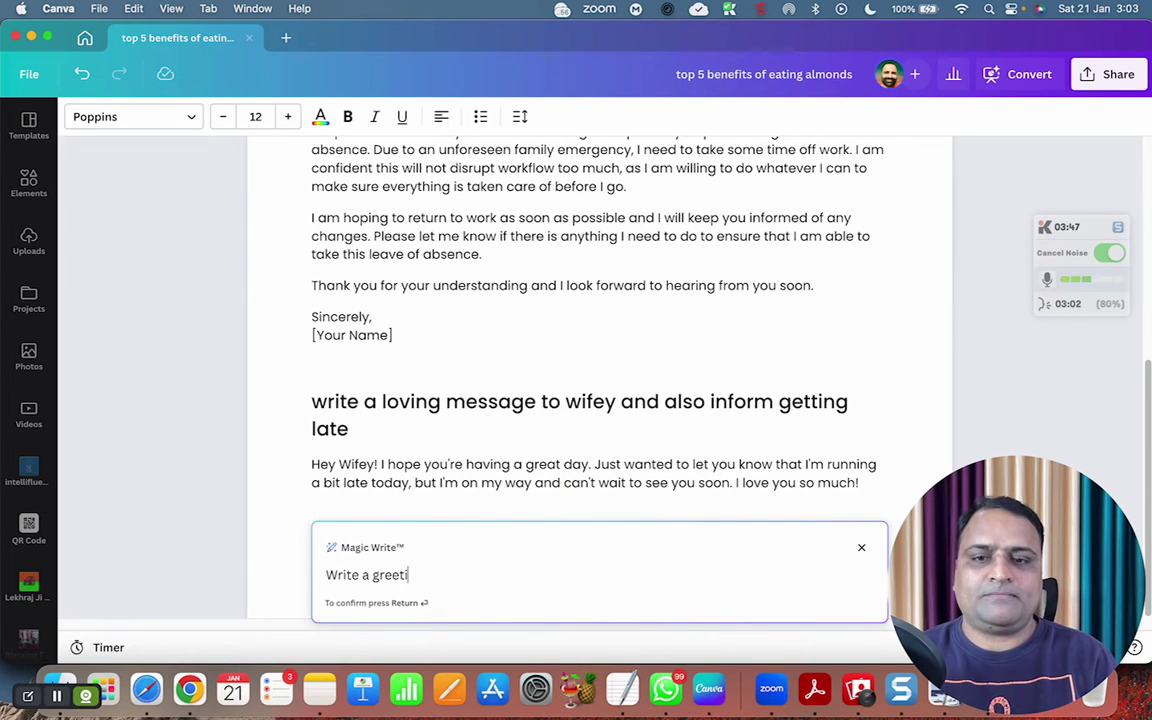
text(ng for f)
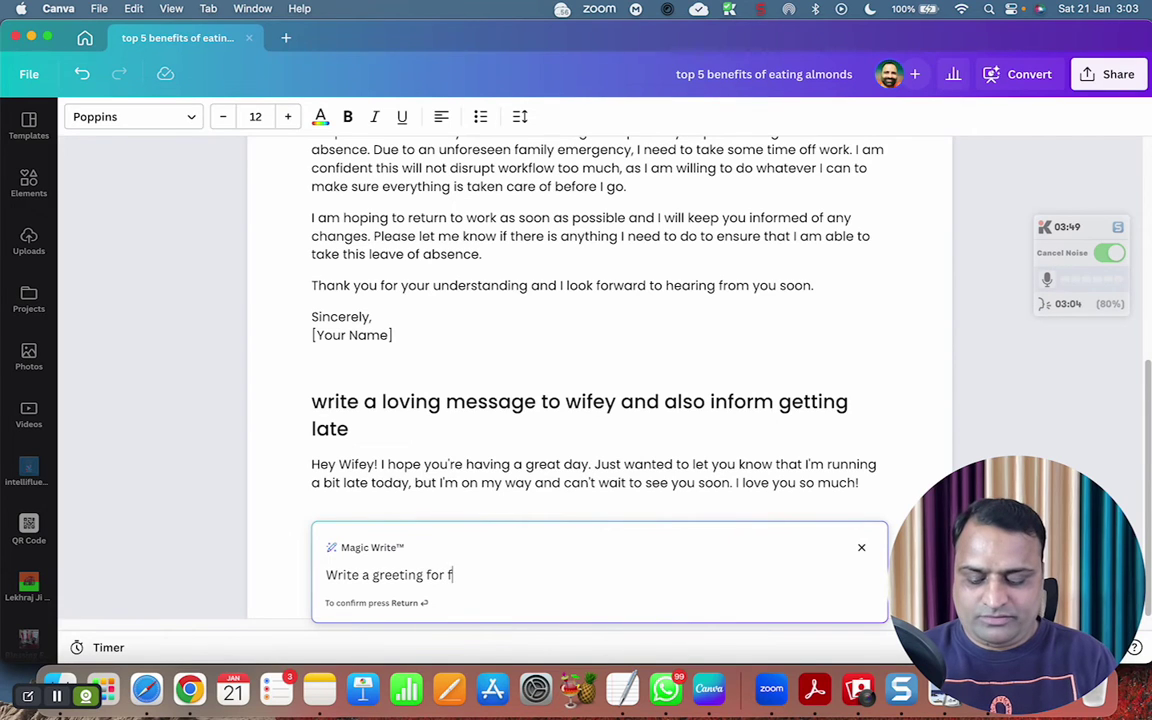
text(acebook post )
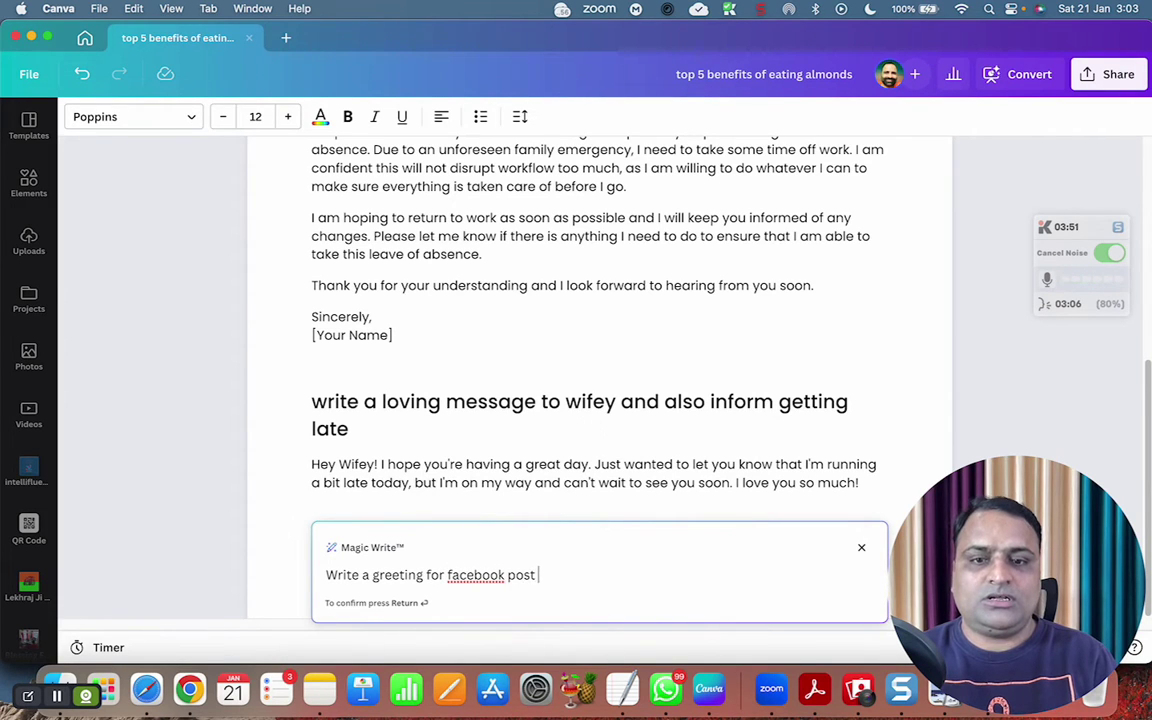
text(in 26th J)
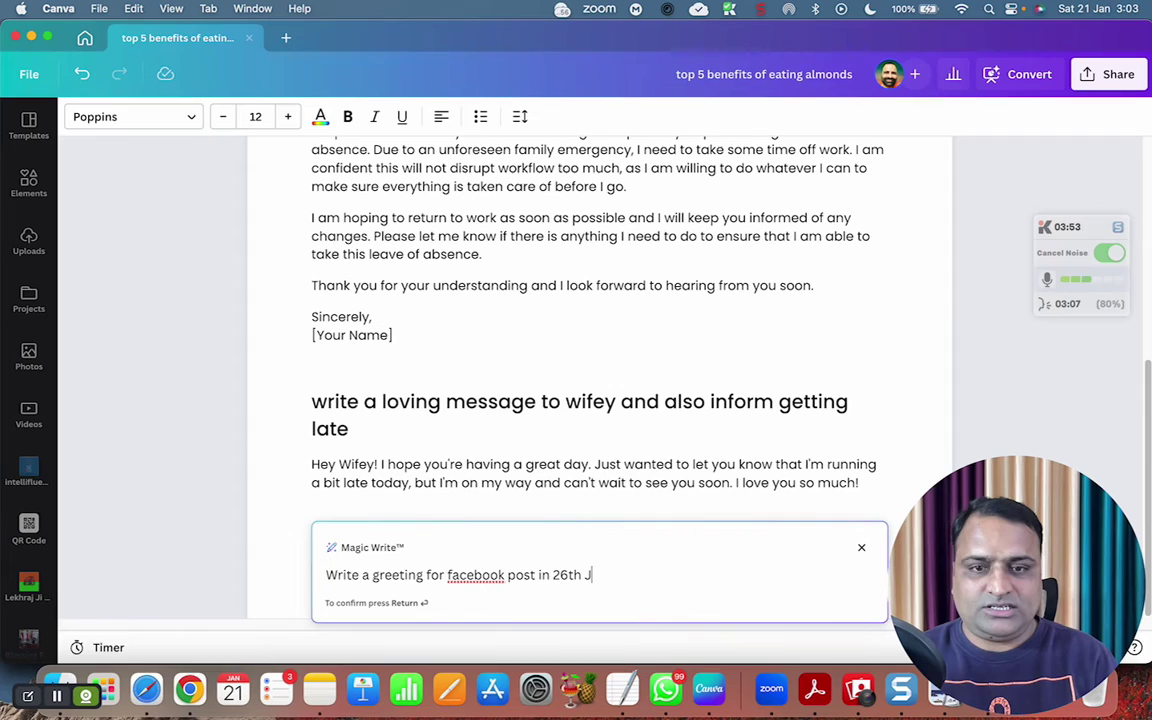
text(an Indian )
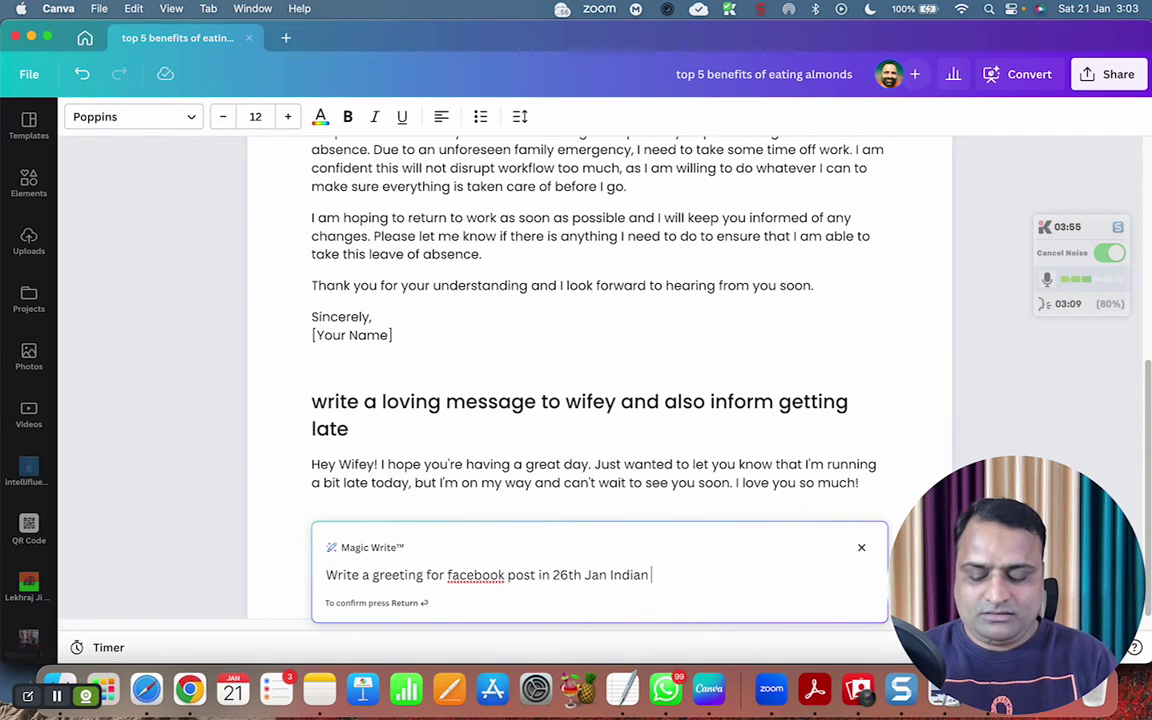
text(Republic Da)
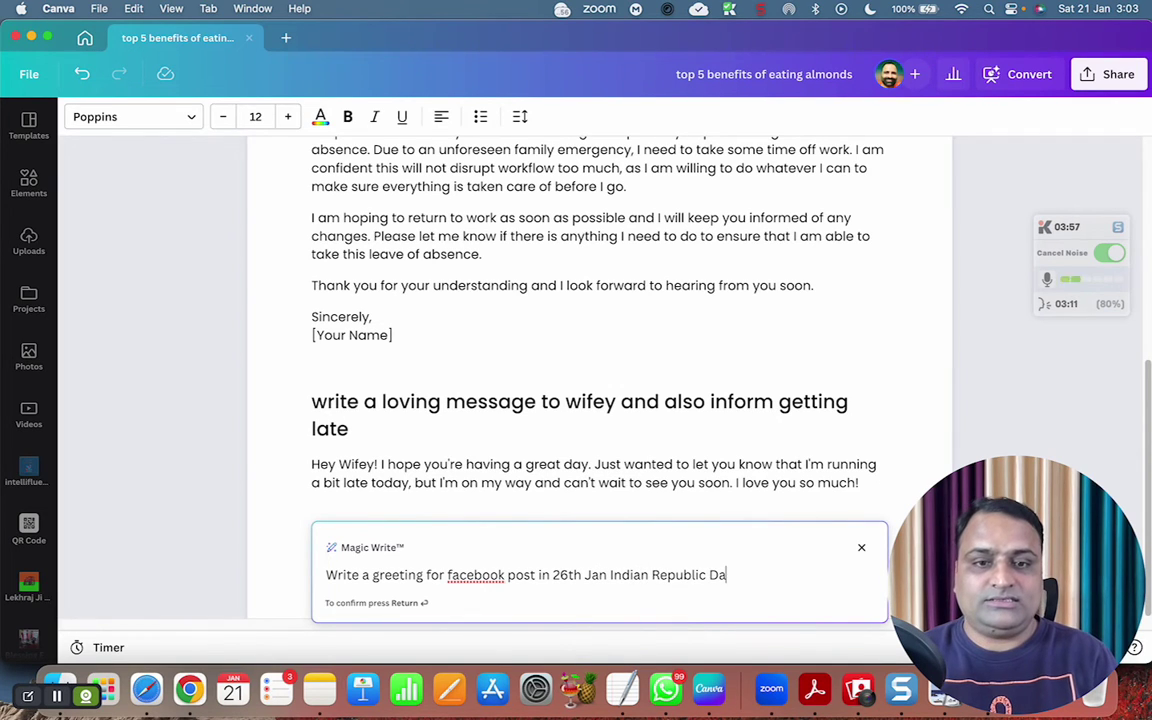
text(y with Em)
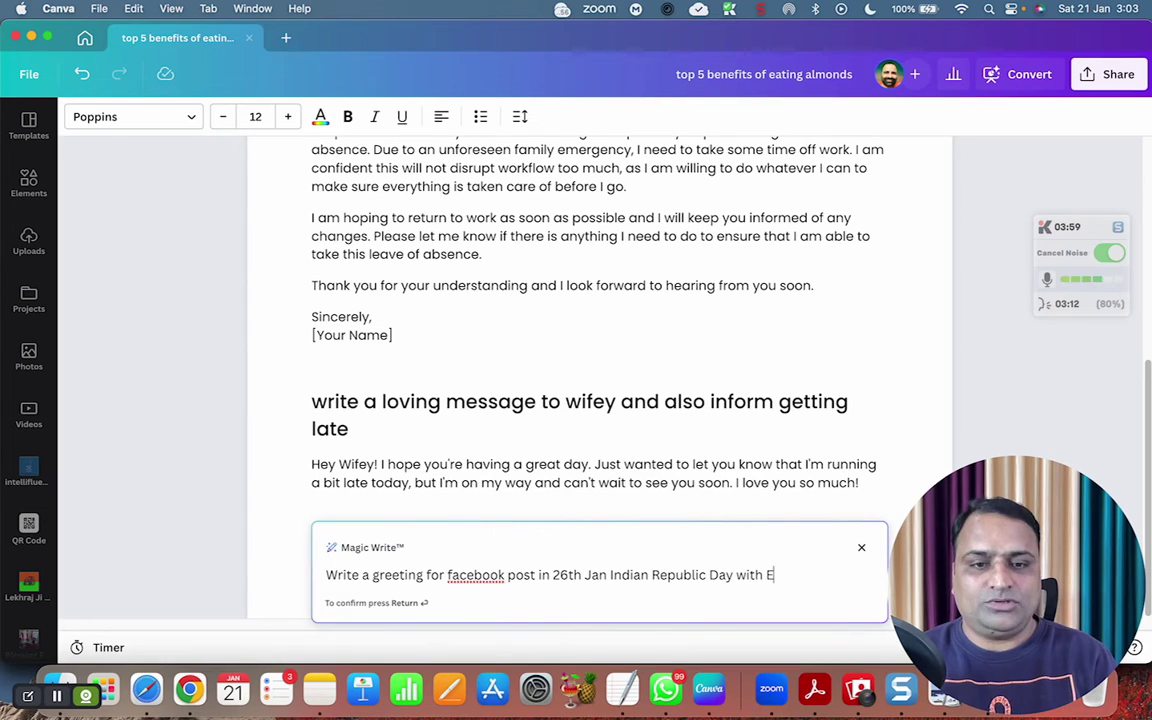
text(ojis)
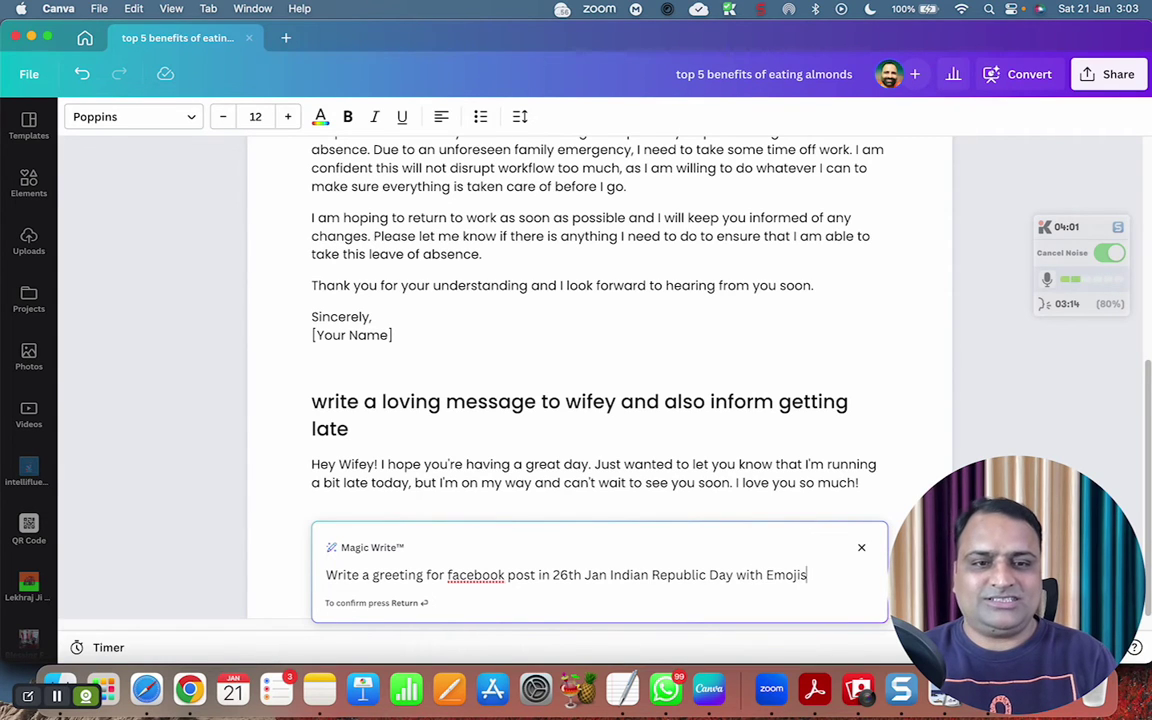
key(Return)
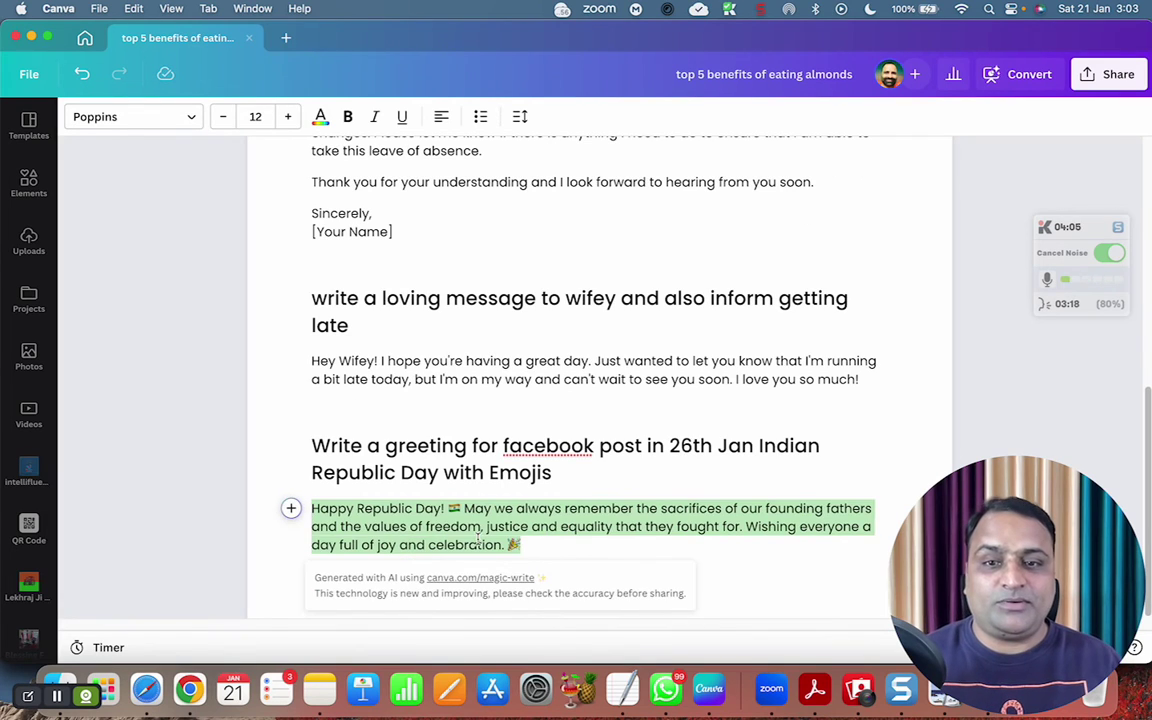
click(478, 540)
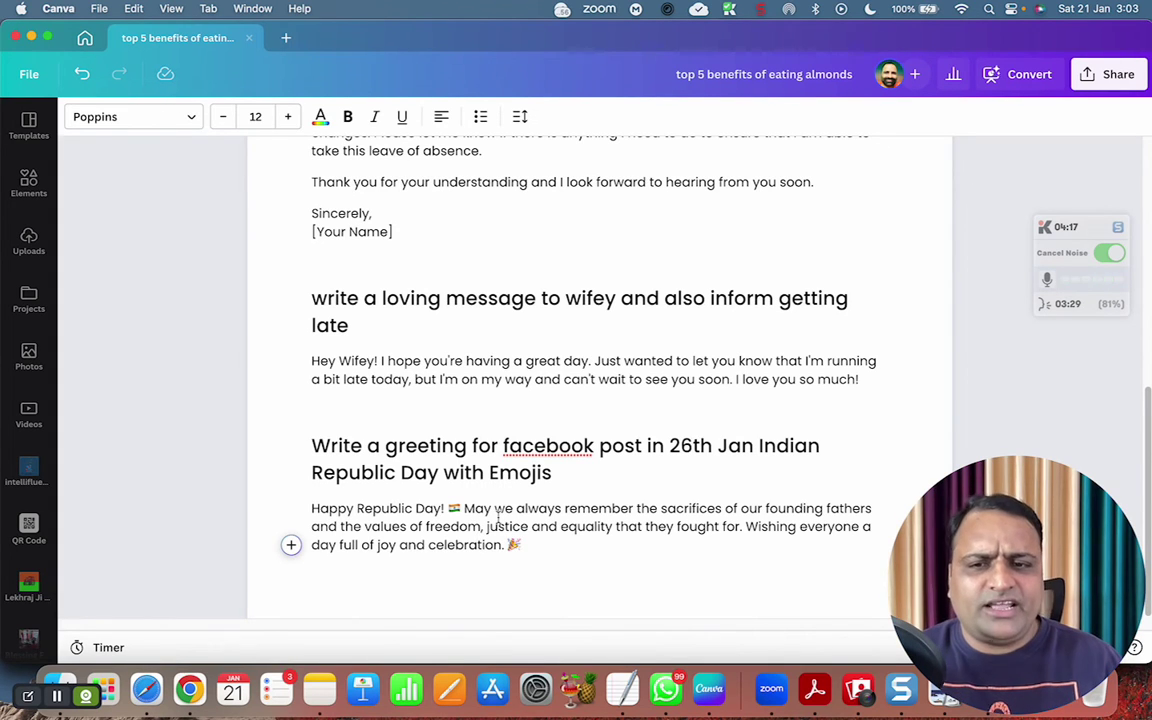
Add two empty lines below the greeting and scroll through the Doc to review it.
key(Return)
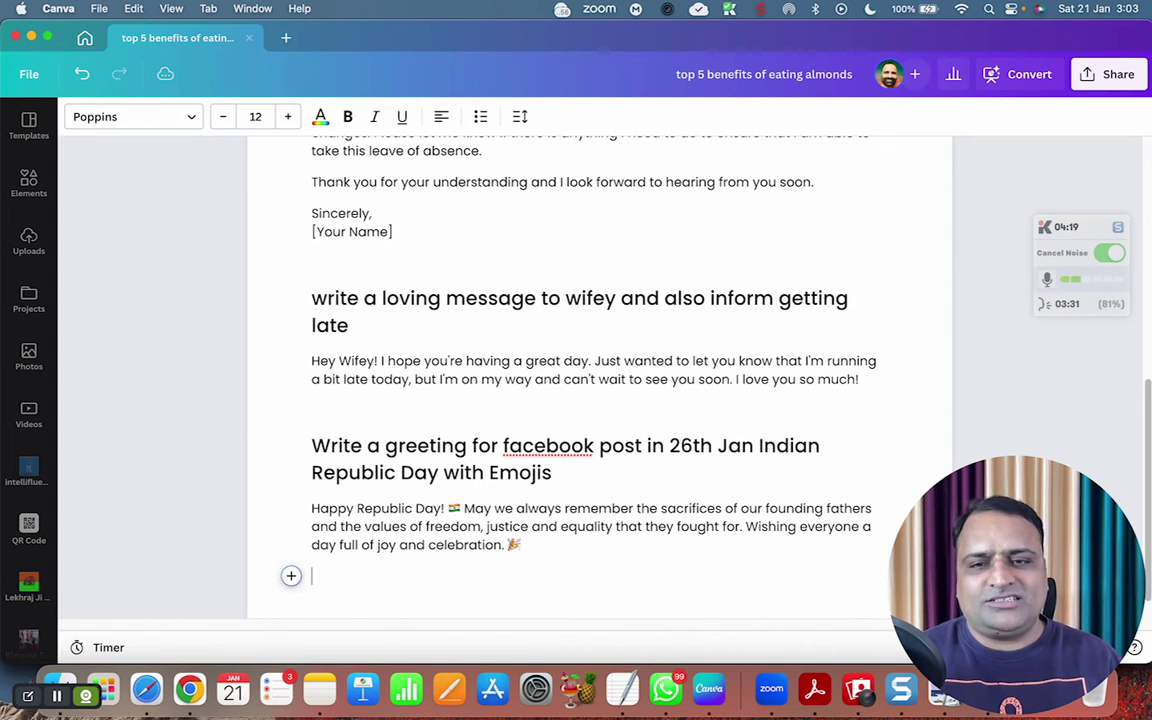
key(Return)
key(Return)
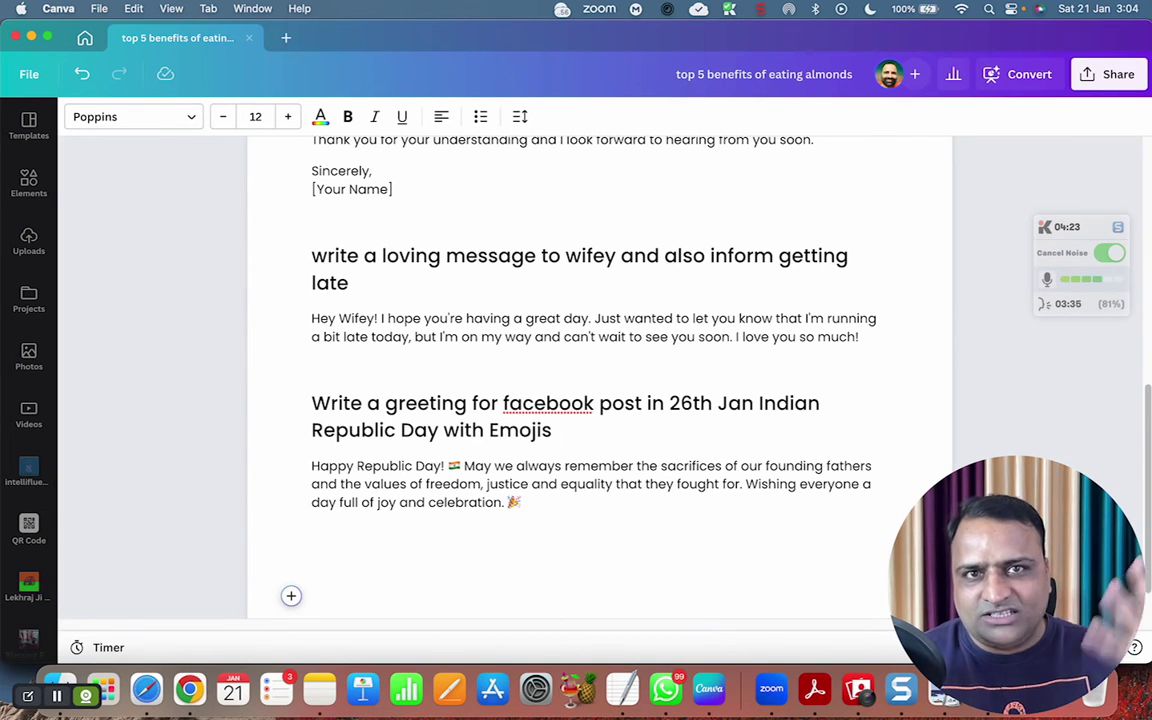
scroll(540, 557, up, 10)
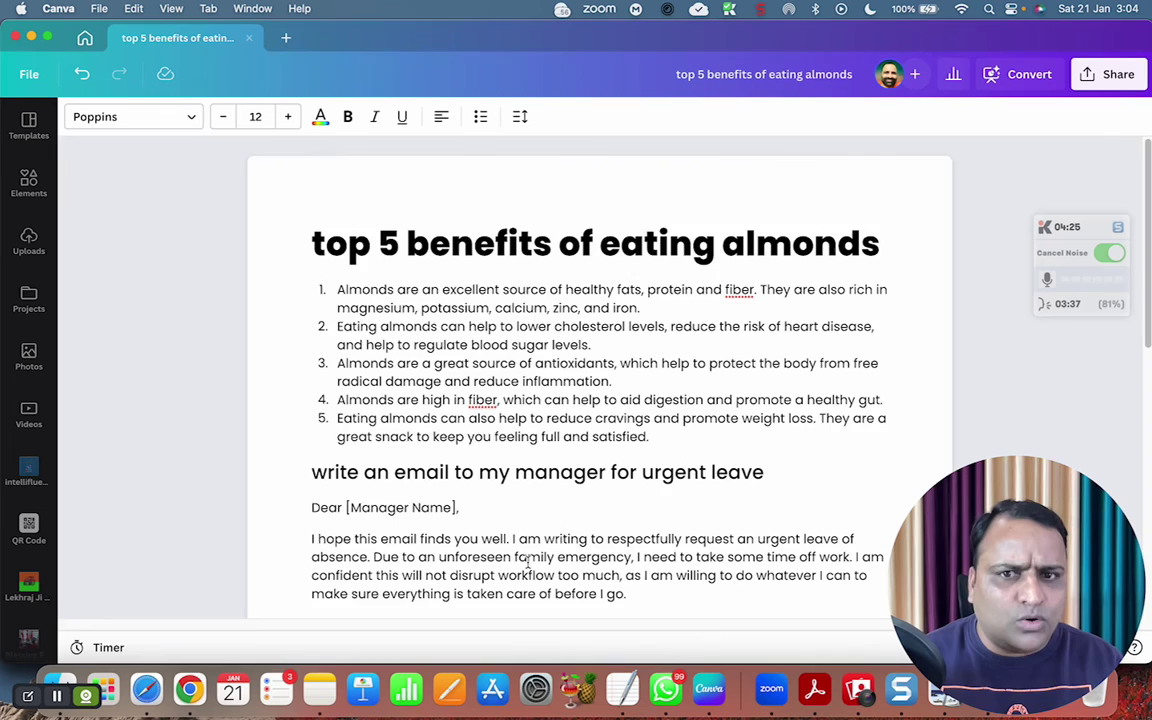
scroll(540, 557, down, 10)
scroll(540, 557, down, 1)
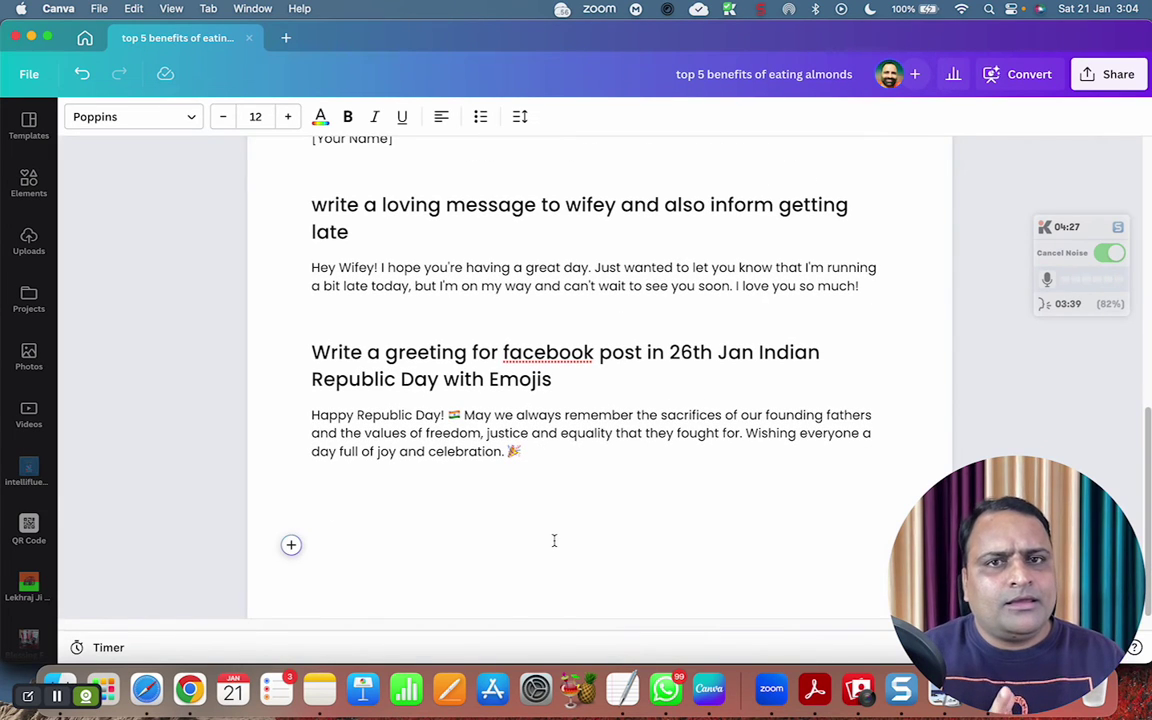